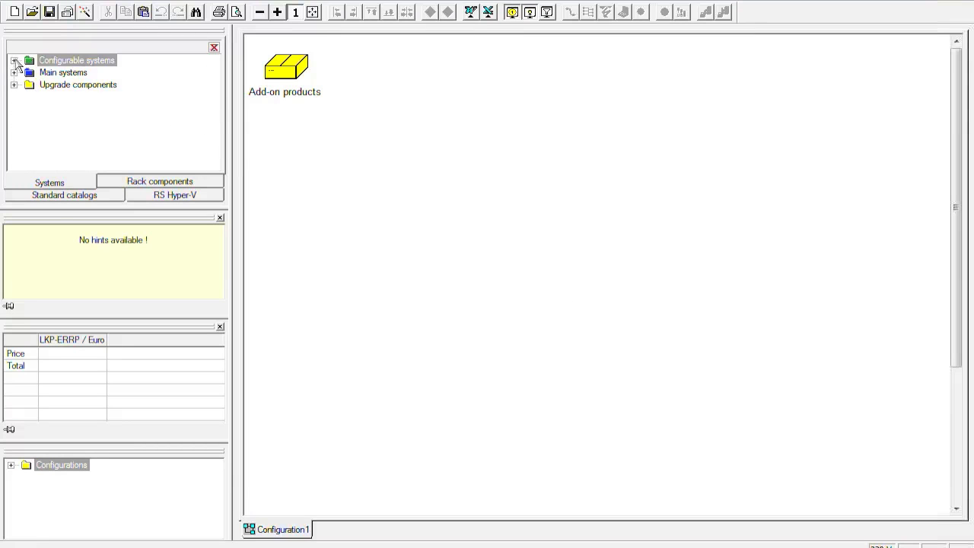
Step: Add a PY BX400 S1 Systemeinheit from the configurable PRIMERGY systems to the empty configuration
left_click(13, 60)
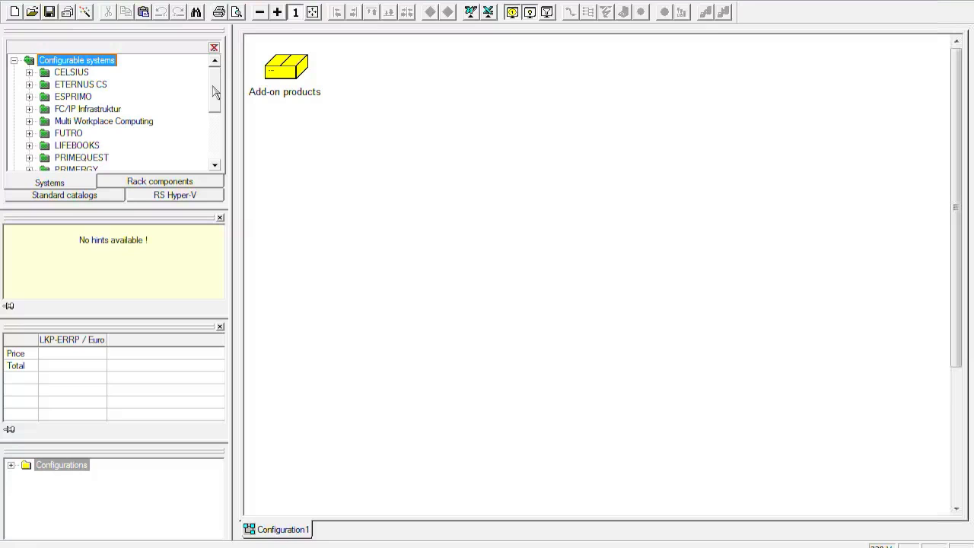
scroll(216, 109, "down", 2)
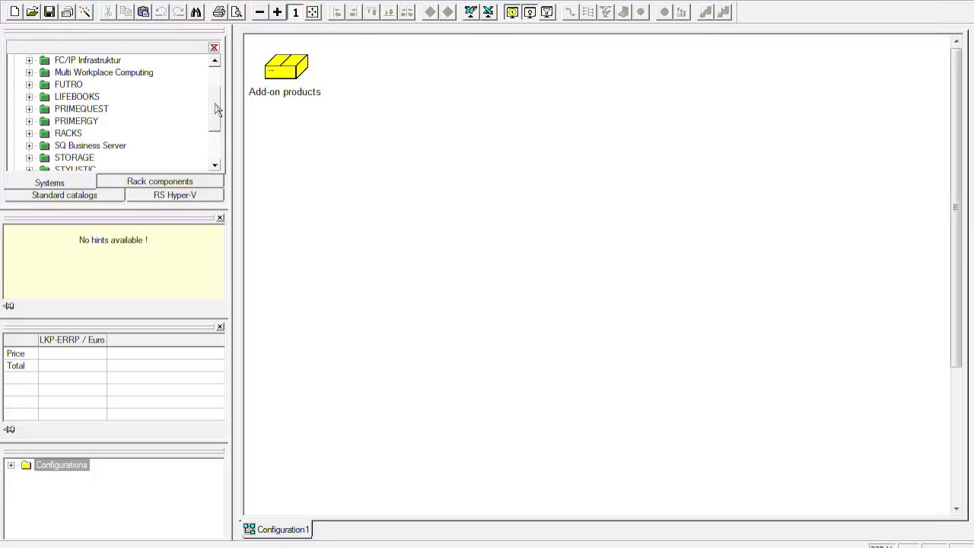
left_click(30, 121)
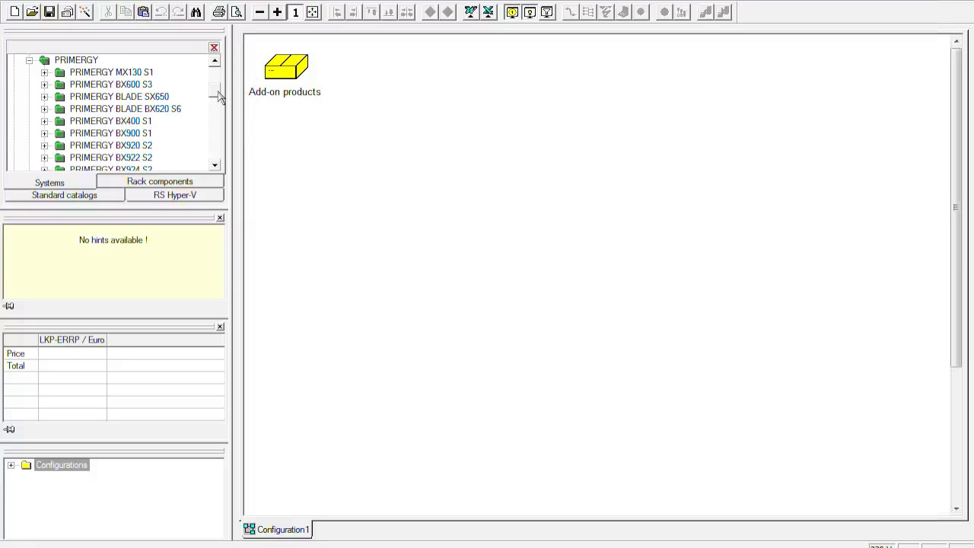
double_click(133, 123)
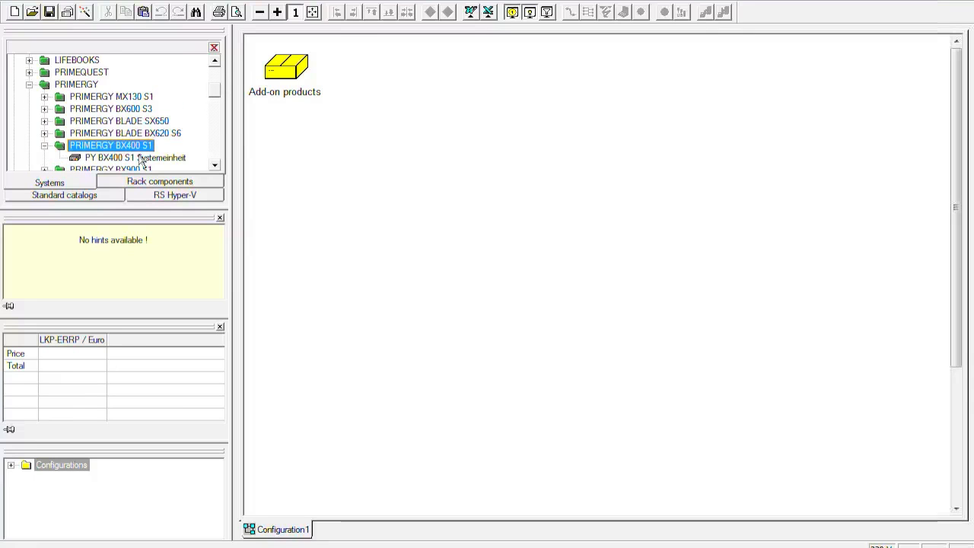
left_click(144, 159)
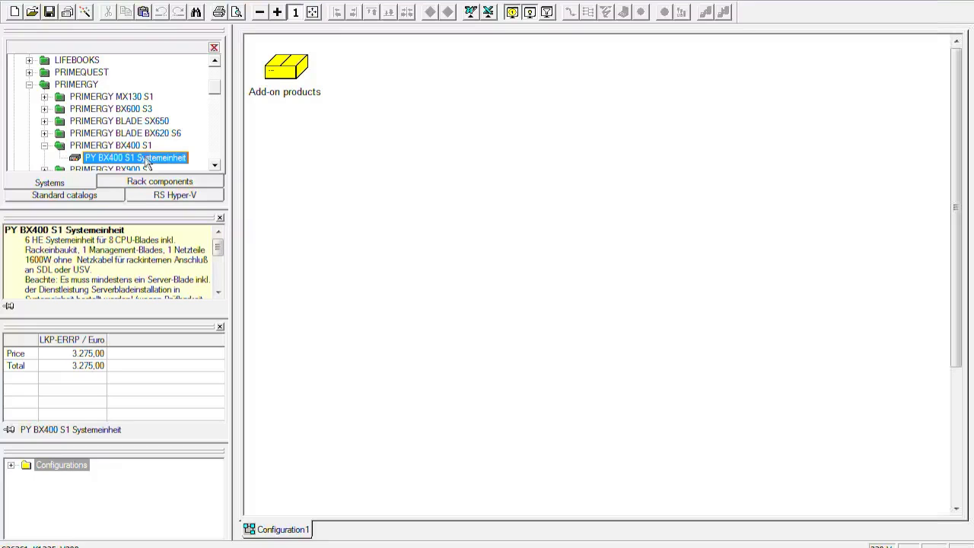
left_click_drag(145, 160, 482, 180)
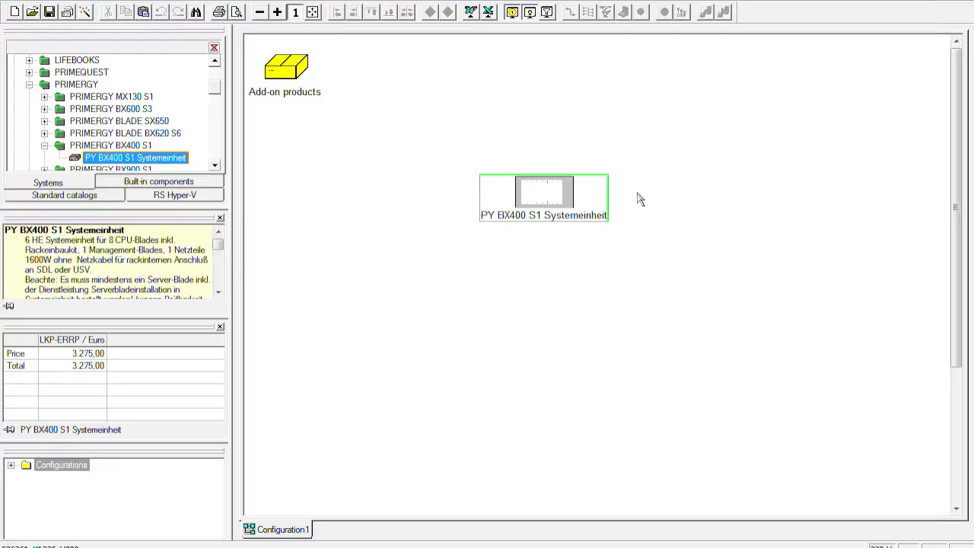
Step: Open the BX400 S1 chassis's rack view, list its compatible PRIMERGY servers, and open the chassis's built-in hardware components
double_click(600, 197)
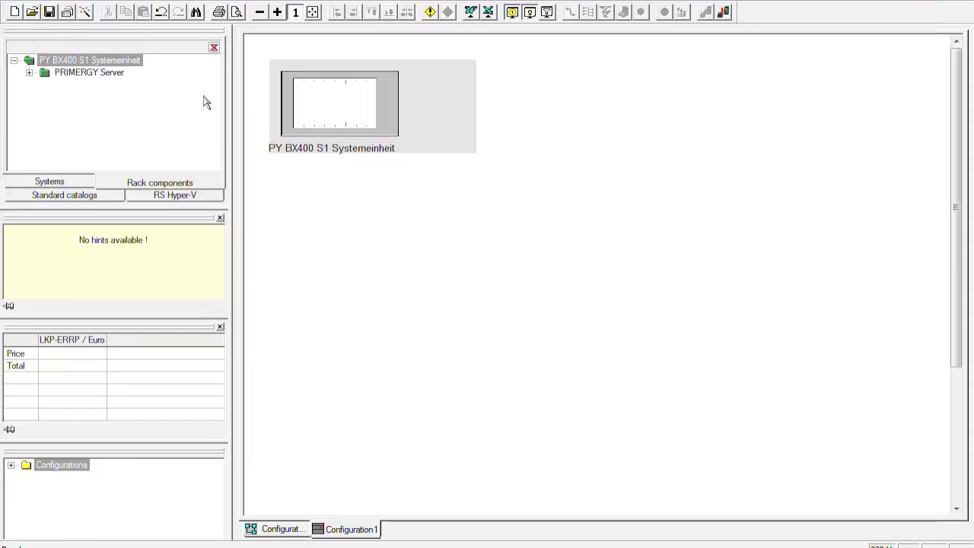
left_click(29, 72)
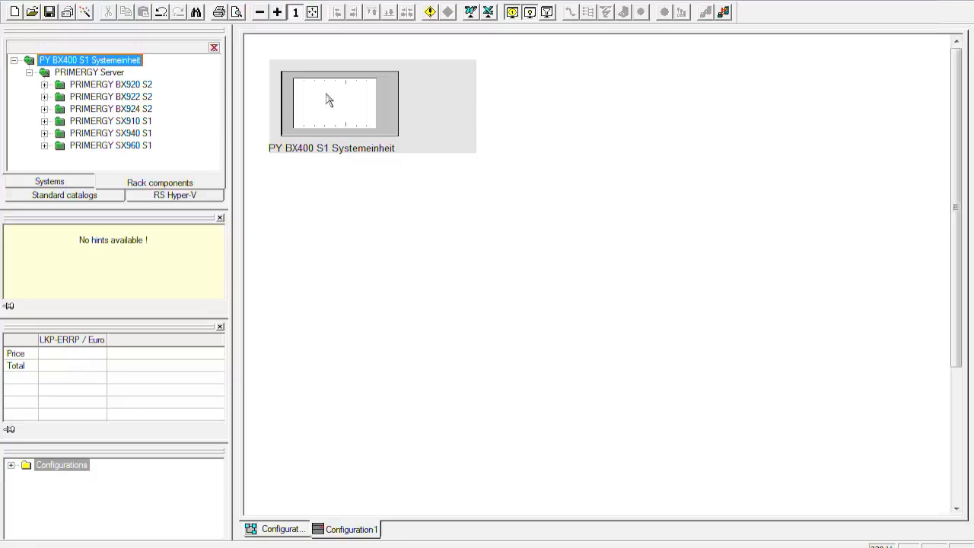
left_click(459, 111)
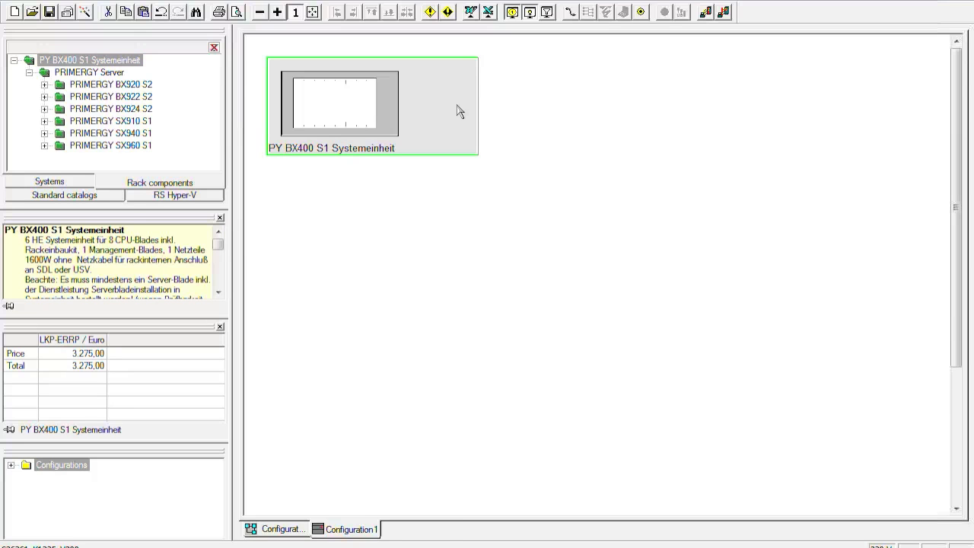
double_click(458, 111)
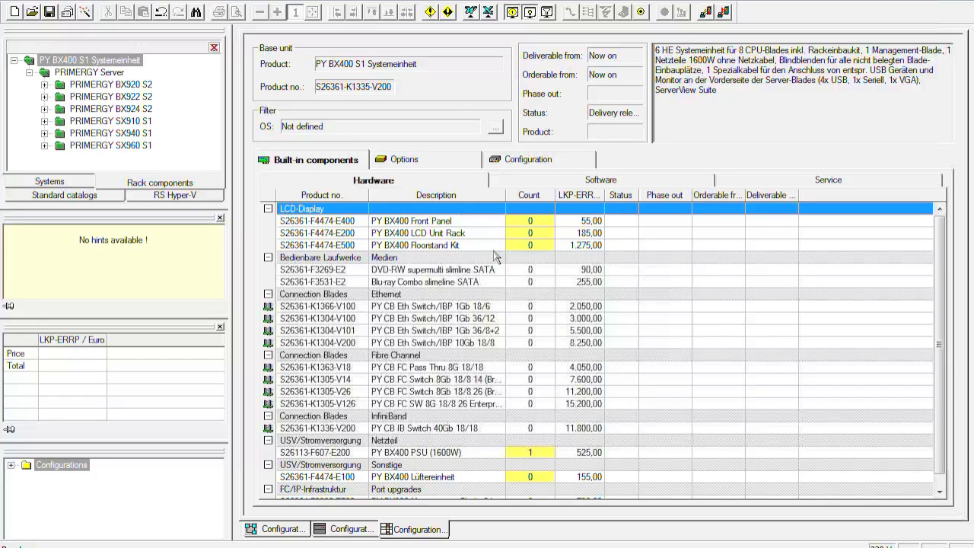
Step: Set the counts of the PY BX400 Floorstand Kit and the DVD-RW supermulti slimline SATA drive to 1 each
left_click(545, 246)
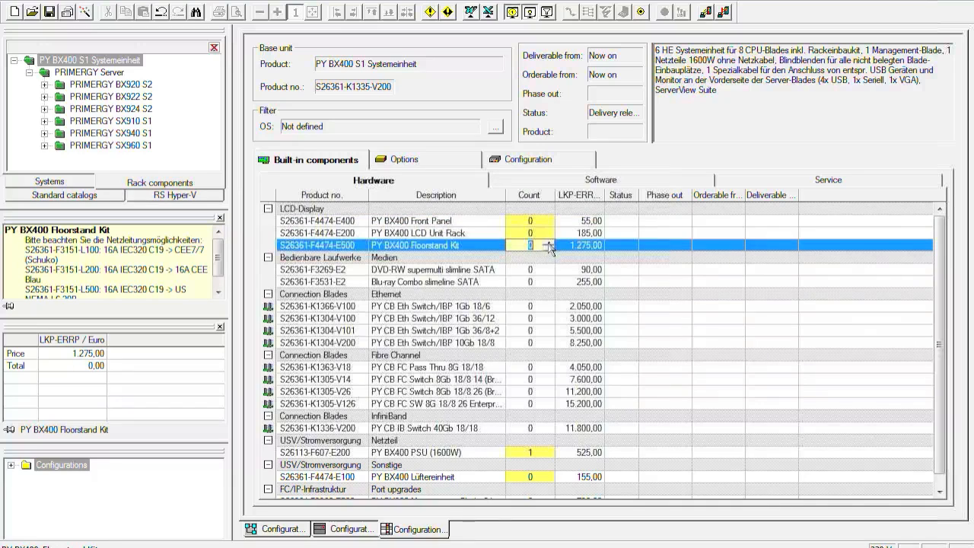
type("1")
left_click(543, 270)
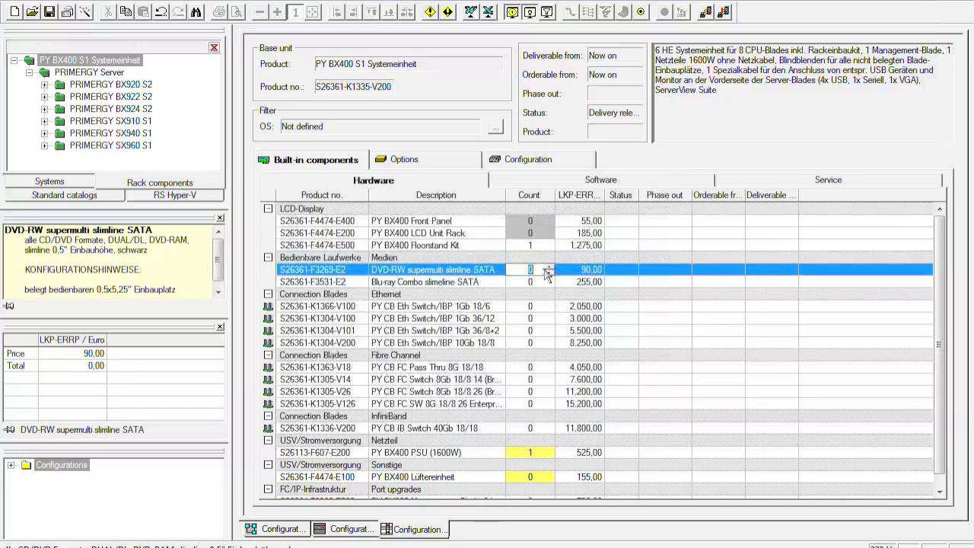
type("1")
Step: Set the counts of the PY BX400 PSU (1600W) and the PY BX400 Lüftereinheit to 2 each
scroll(942, 296, "down", 1)
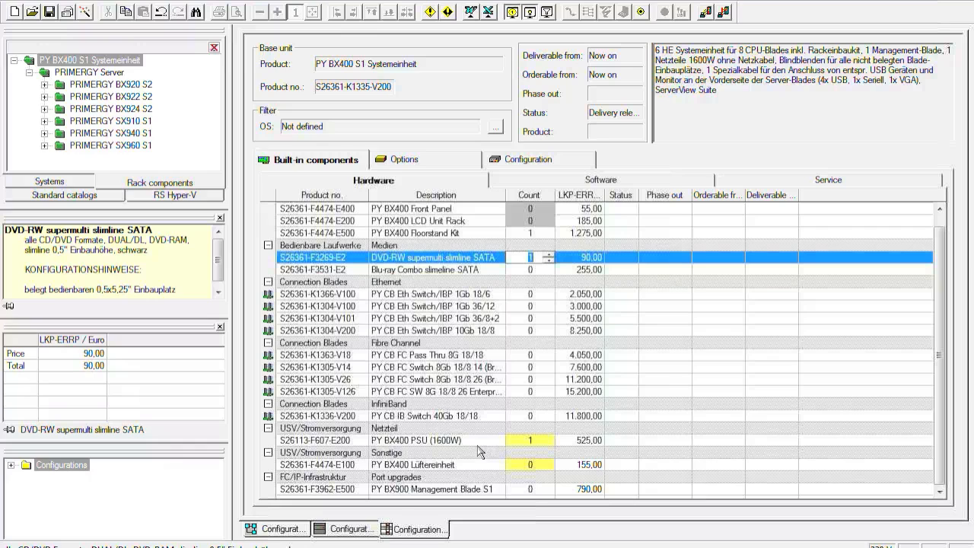
left_click(542, 441)
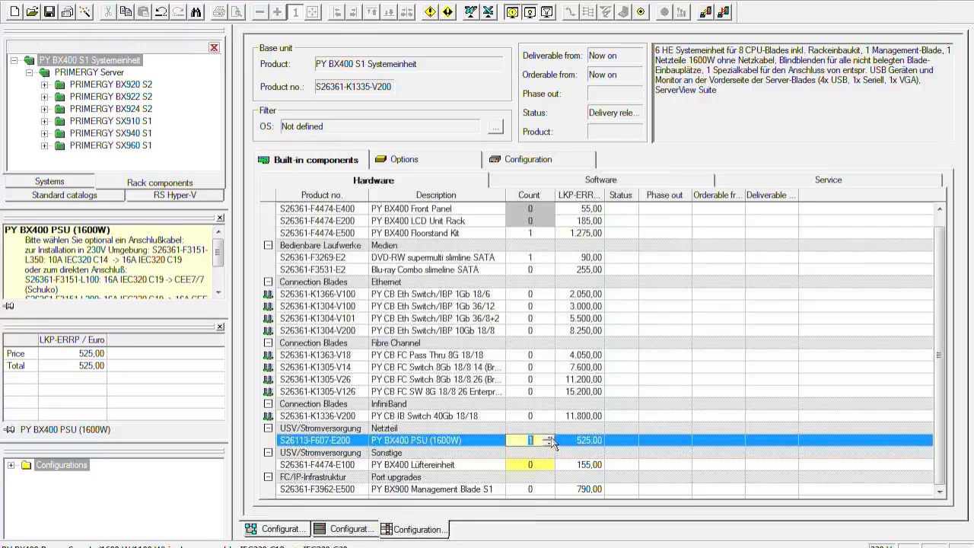
left_click(548, 438)
left_click(462, 466)
left_click(547, 463)
left_click(700, 404)
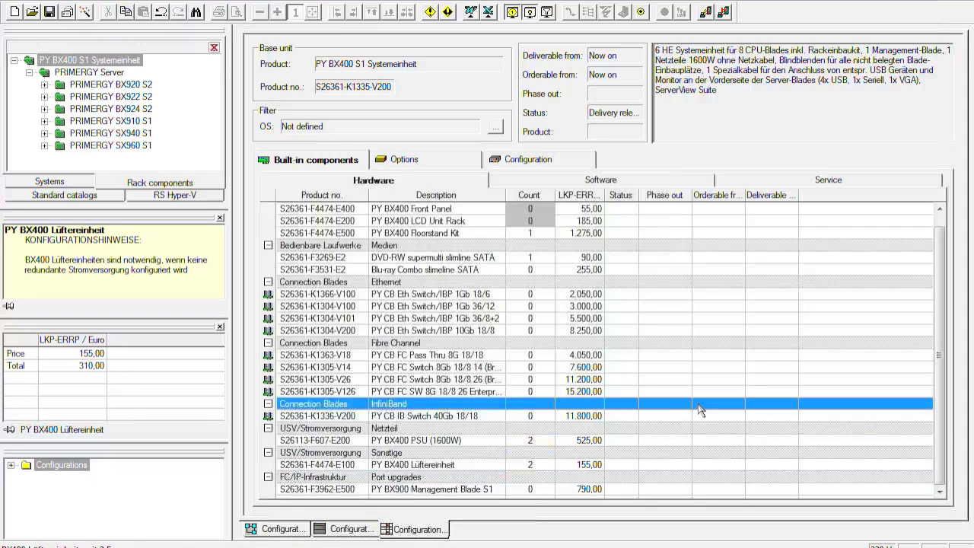
Step: Set the count of the PY BX900 Management Blade S1 to 1 and return to the chassis's rack view
left_click(524, 491)
left_click(549, 488)
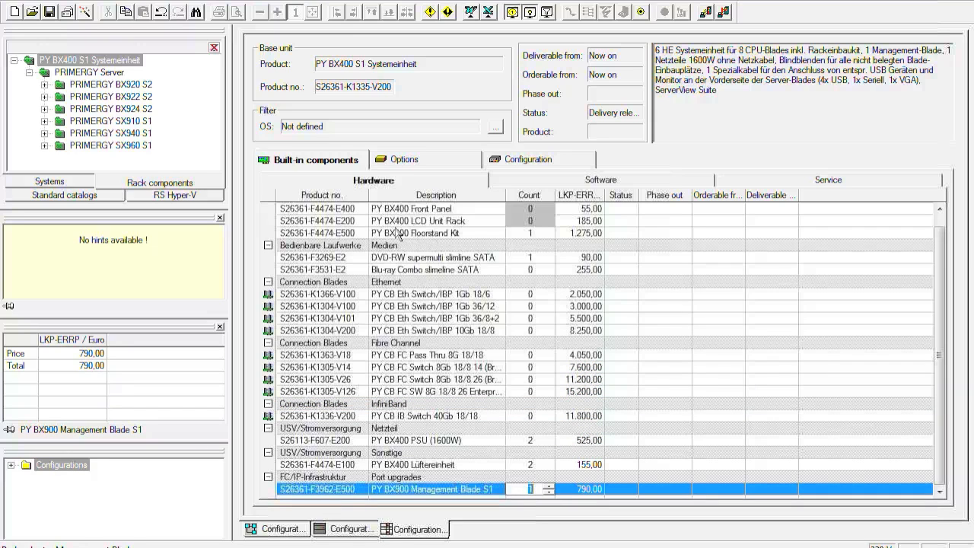
left_click(353, 529)
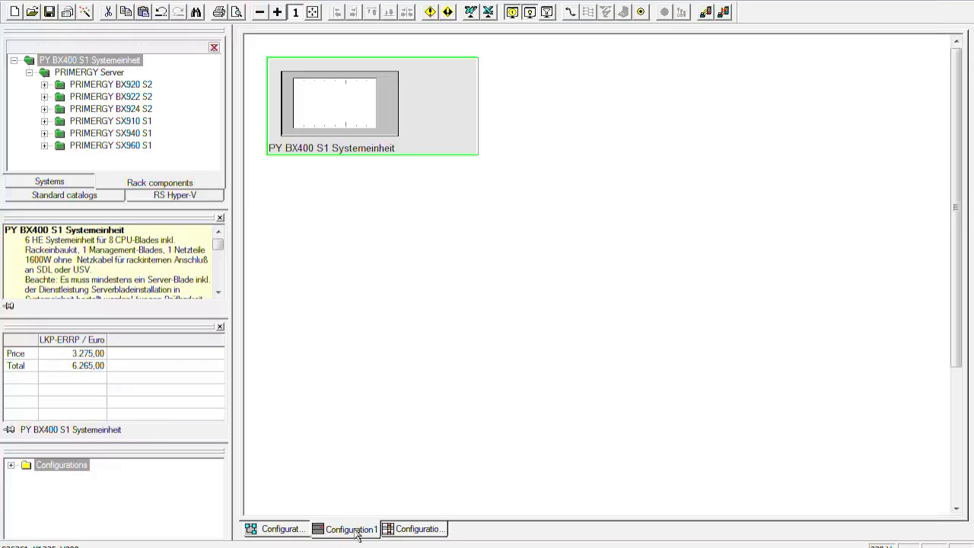
left_click(406, 257)
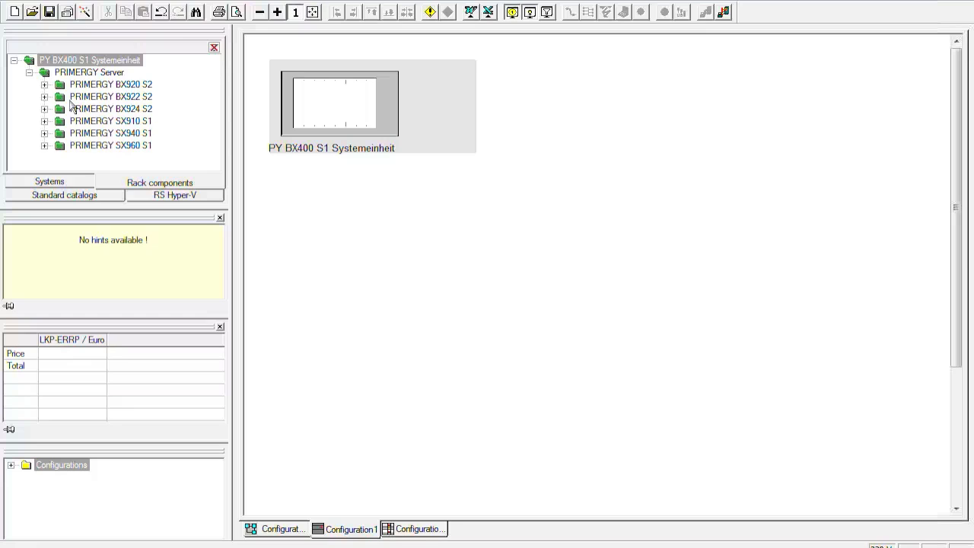
Step: Insert a PY BX920 S2 Dual Server Blade into the BX400 S1 chassis and open the blade's built-in hardware components
left_click(44, 84)
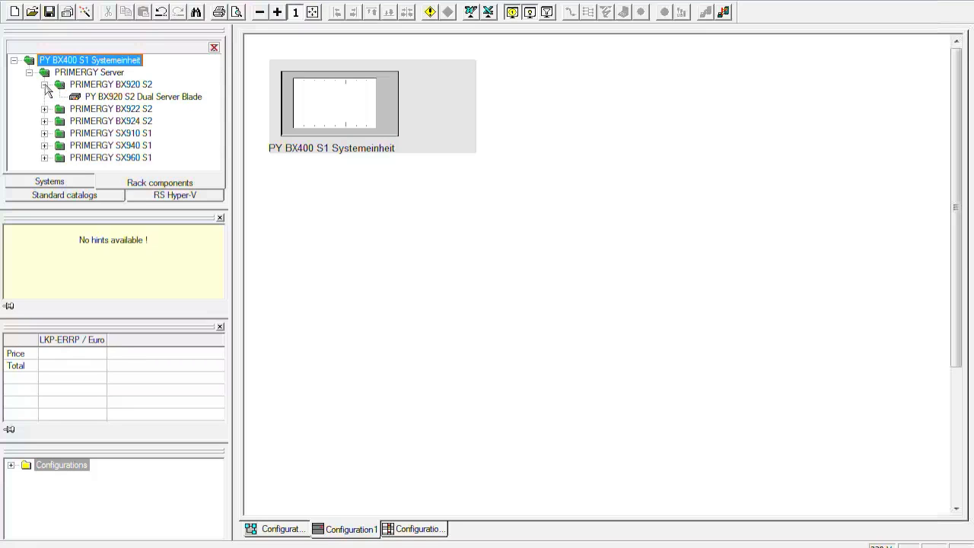
left_click(120, 97)
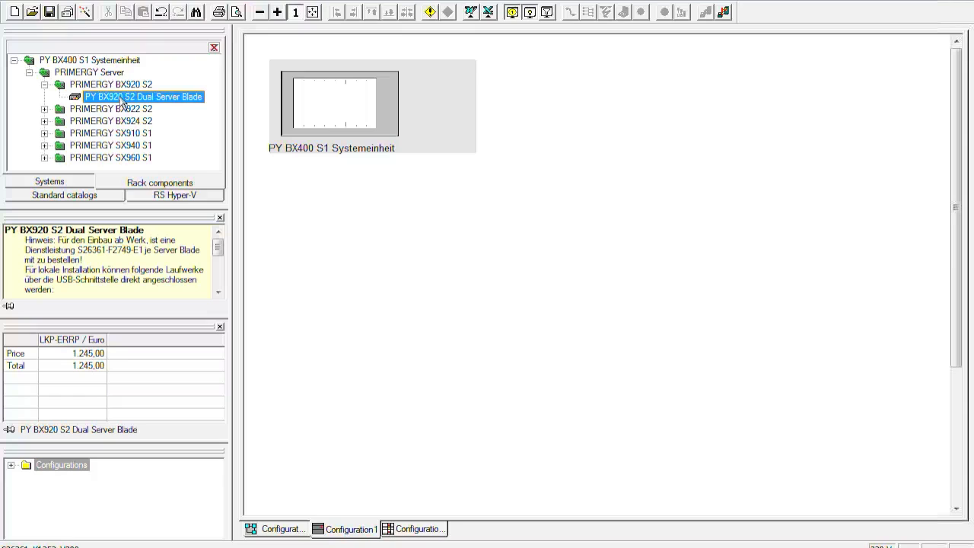
left_click_drag(120, 97, 366, 103)
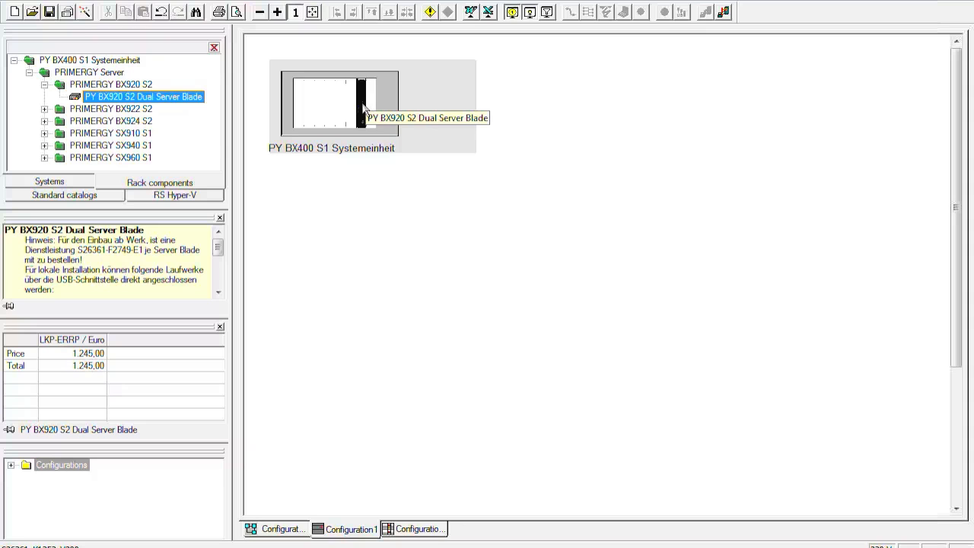
left_click(363, 110)
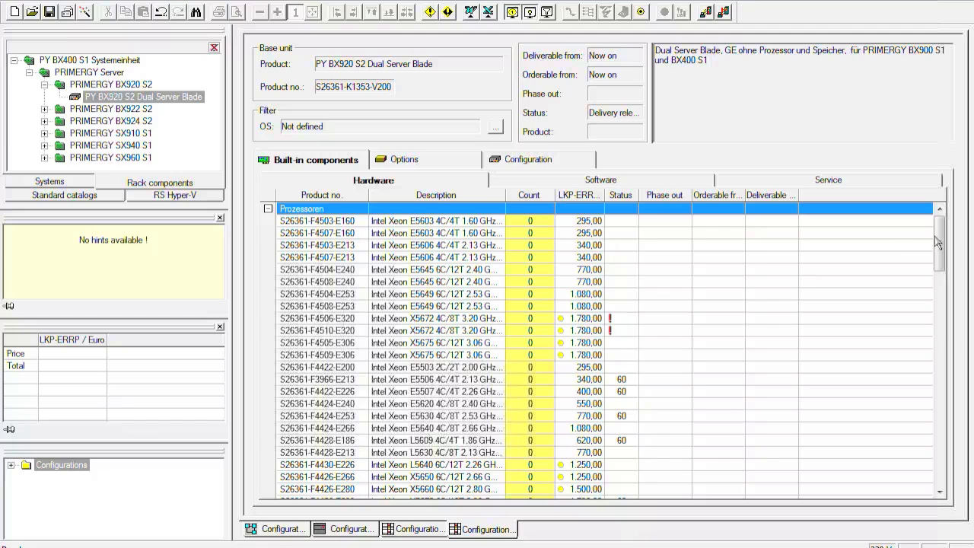
Step: Compare the hint texts of the two Intel Xeon E5645 2.40 GHz processor entries
left_click_drag(940, 234, 939, 234)
left_click(421, 271)
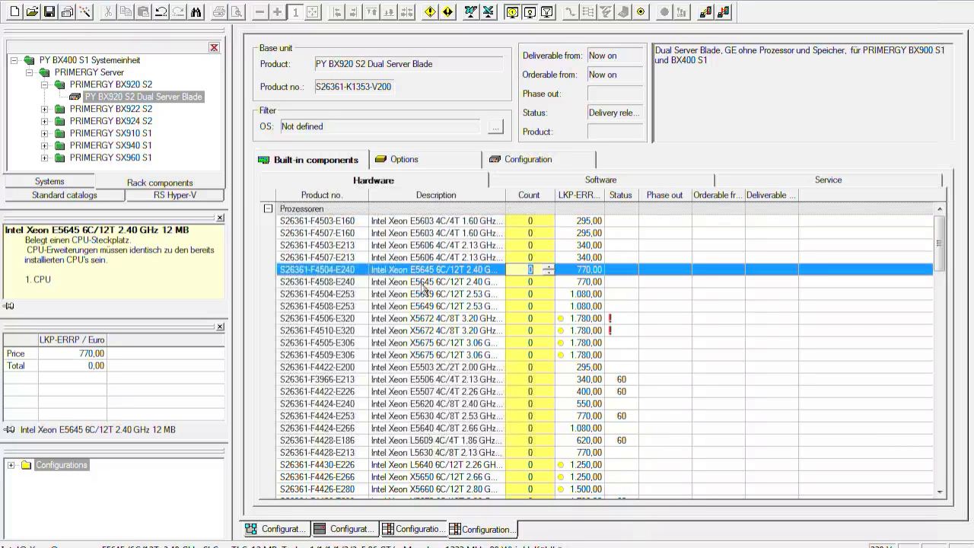
left_click(425, 281)
left_click(425, 272)
left_click(424, 285)
left_click(444, 272)
left_click(444, 286)
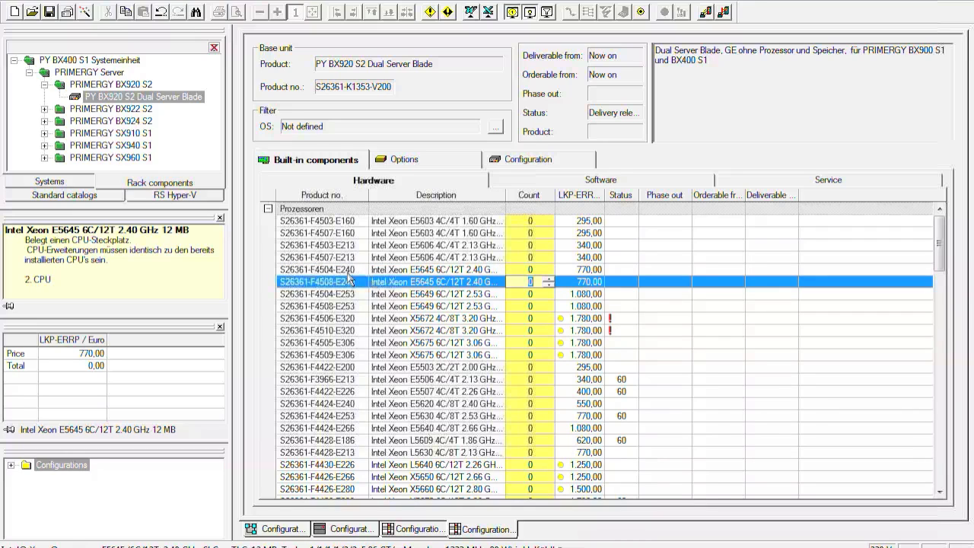
left_click(438, 273)
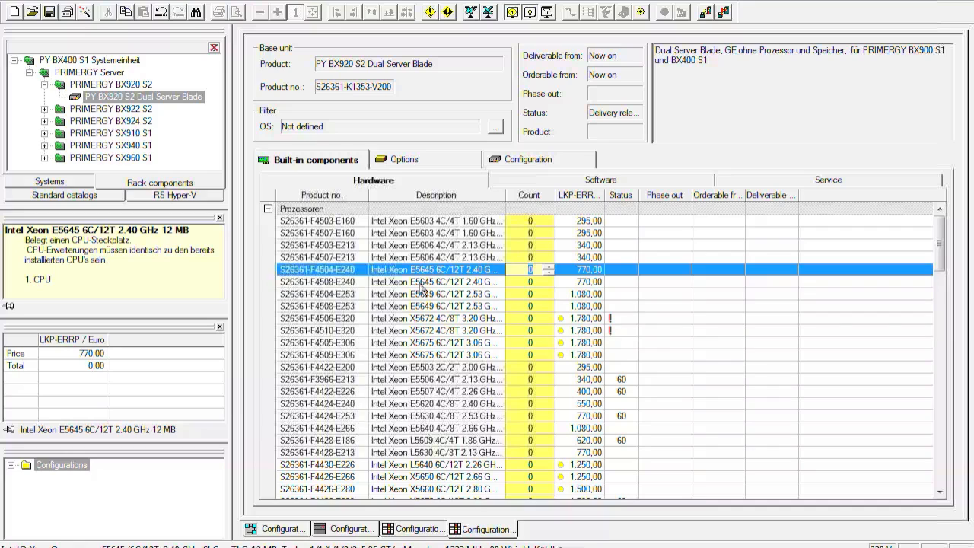
left_click(419, 285)
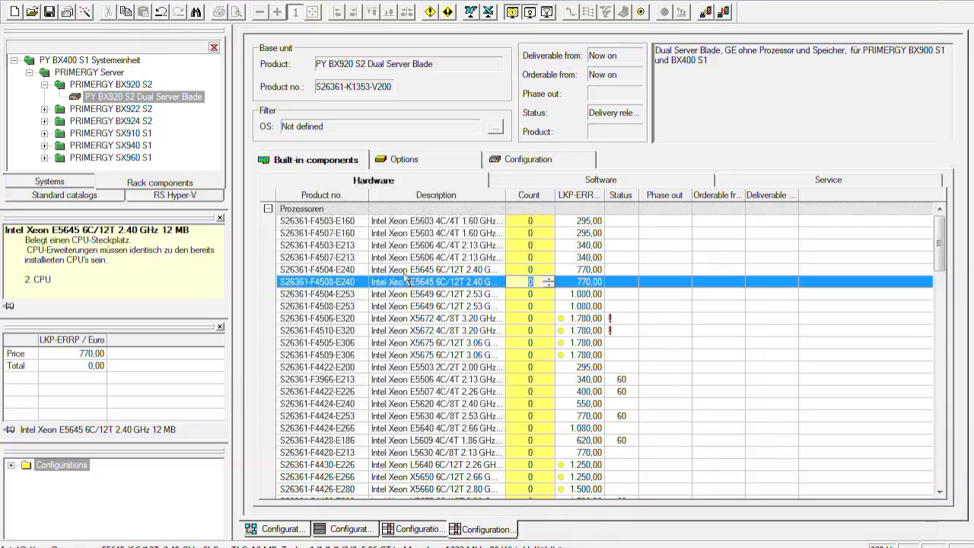
key("Up")
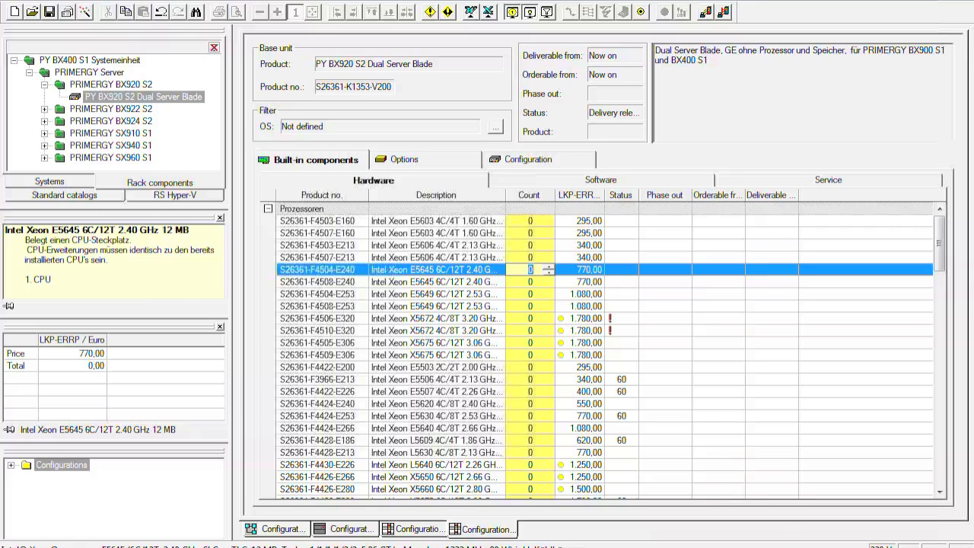
right_click(845, 544)
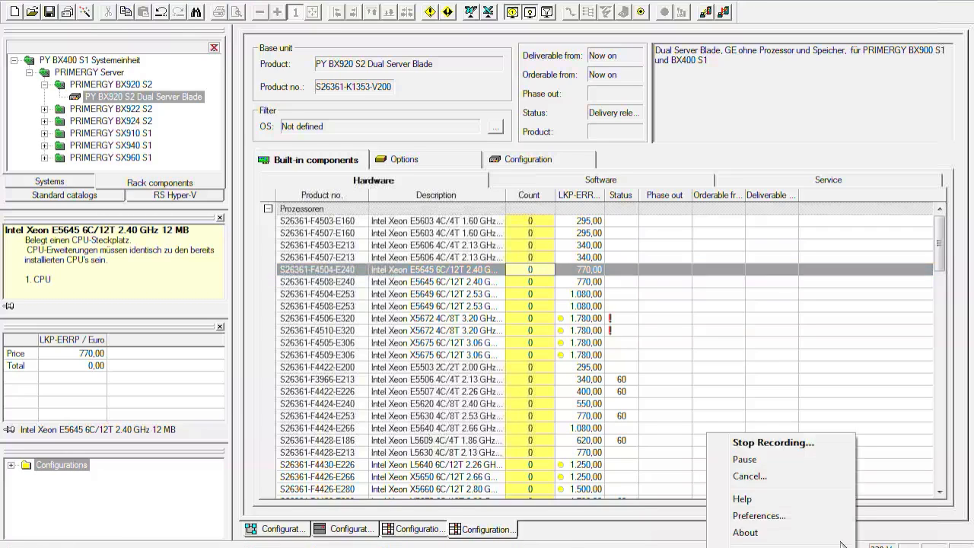
left_click(822, 444)
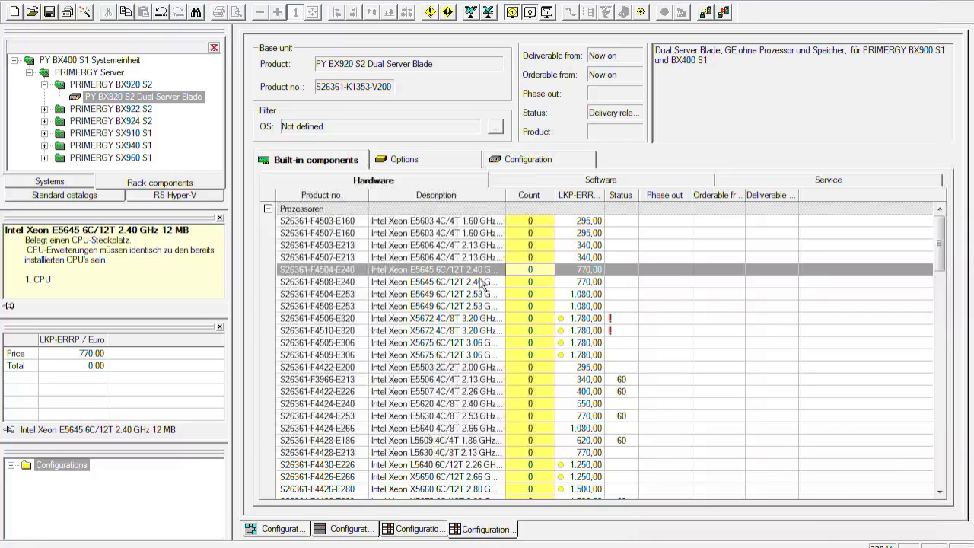
Step: Check in the hints which Intel Xeon E5645 entry is meant for the first and which for the second CPU socket
left_click(439, 285)
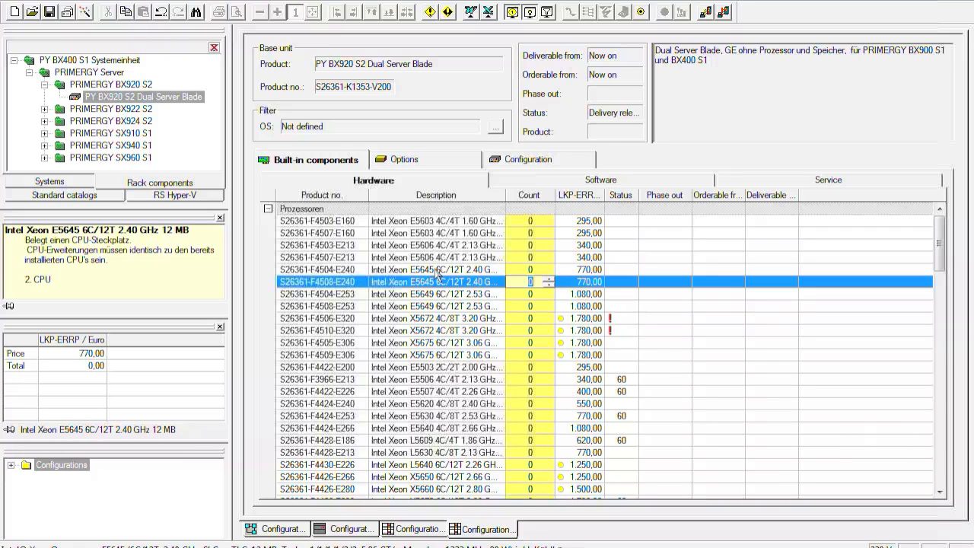
left_click(436, 271)
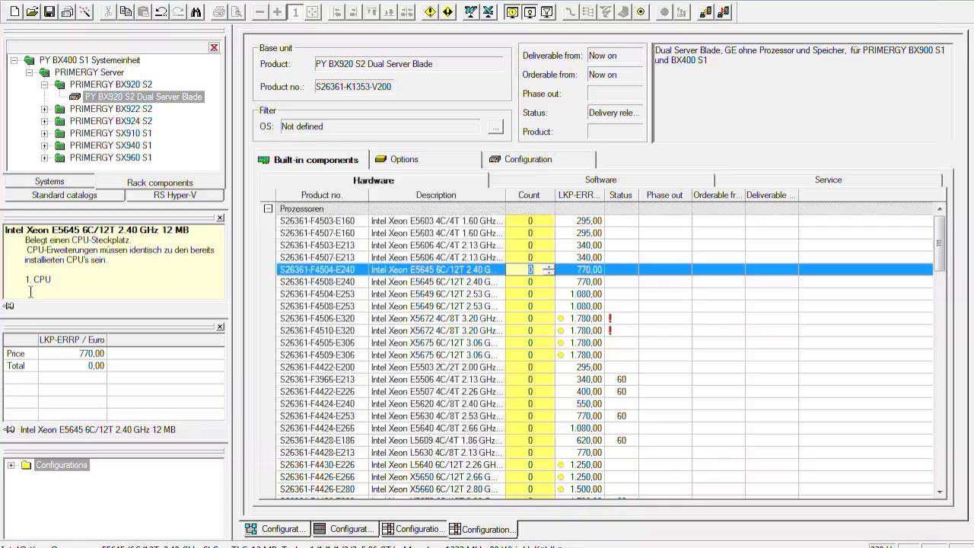
left_click(67, 282)
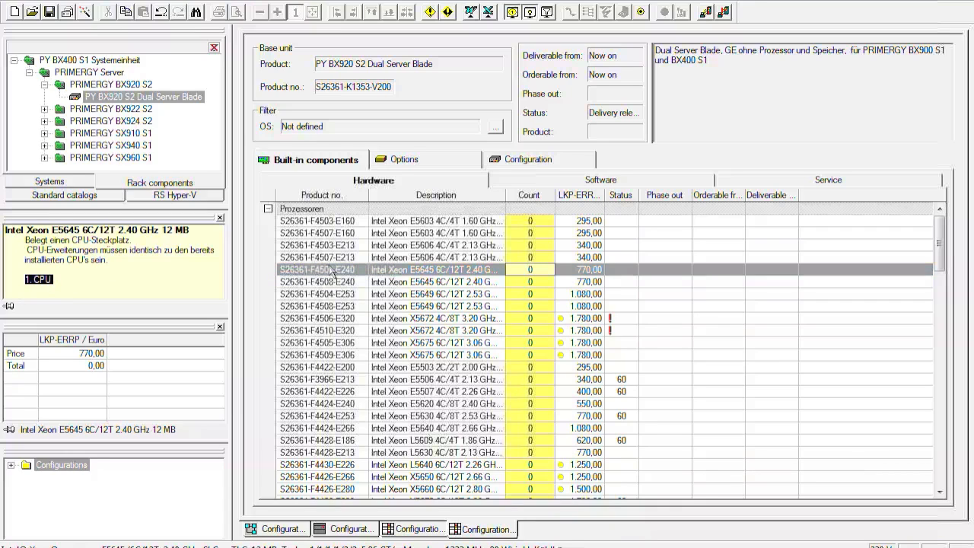
left_click(421, 281)
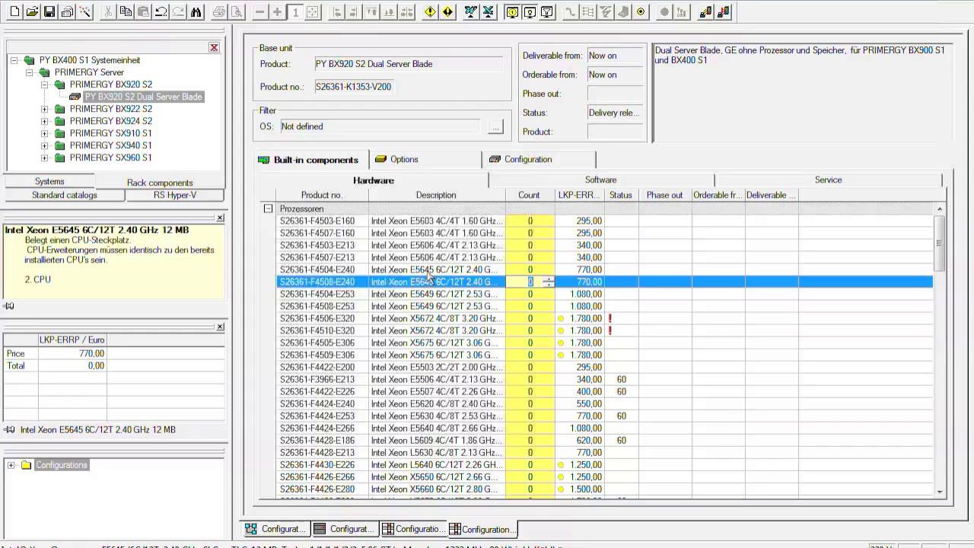
Step: Set the count of the first-CPU Intel Xeon E5645 entry (S26361-F4504-E240) to 1 and select the matching second-CPU entry
key("Up")
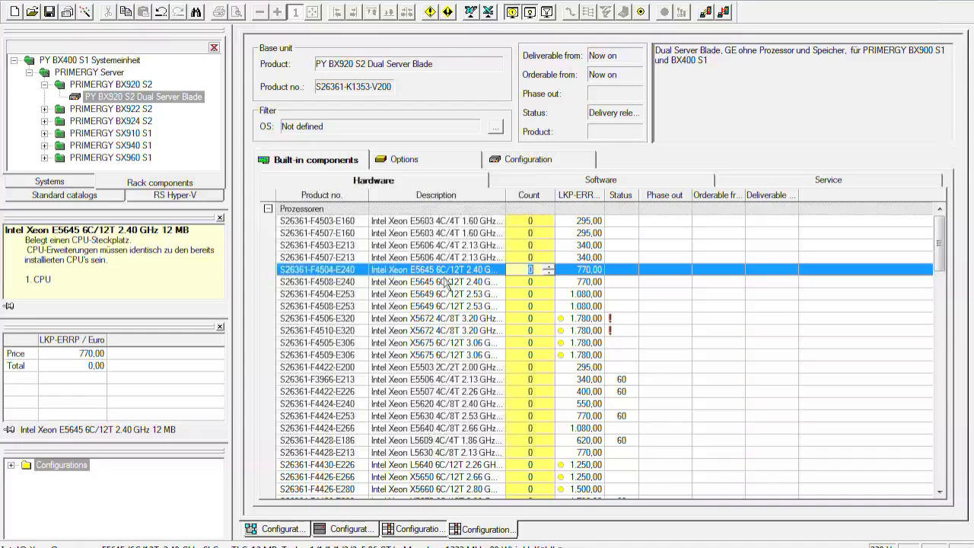
left_click(548, 267)
left_click(541, 280)
left_click(547, 278)
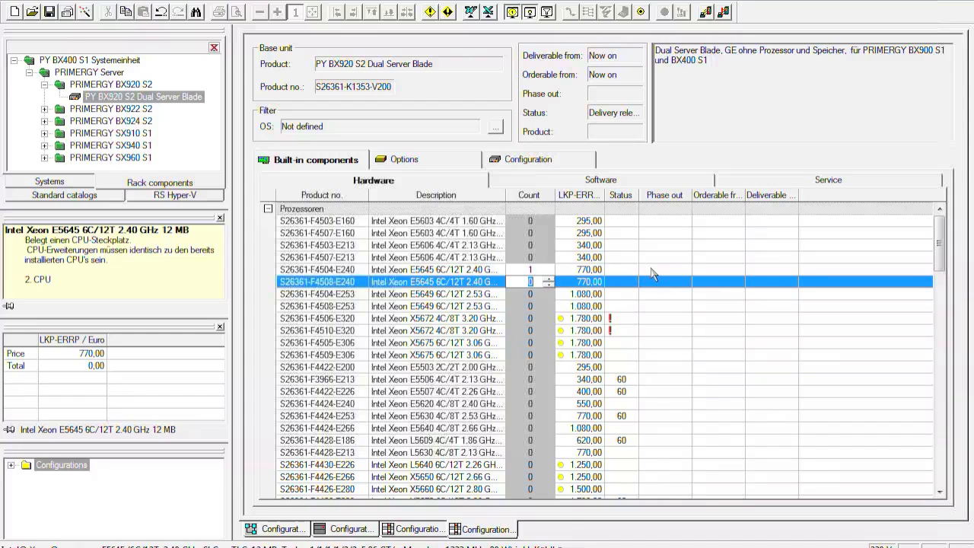
Step: Set the second-CPU Intel Xeon E5645 entry (S26361-F4508-E240) to 1 and the memory's Performance Mode Installation (S26361-F3284-E2) to 1
left_click(650, 268)
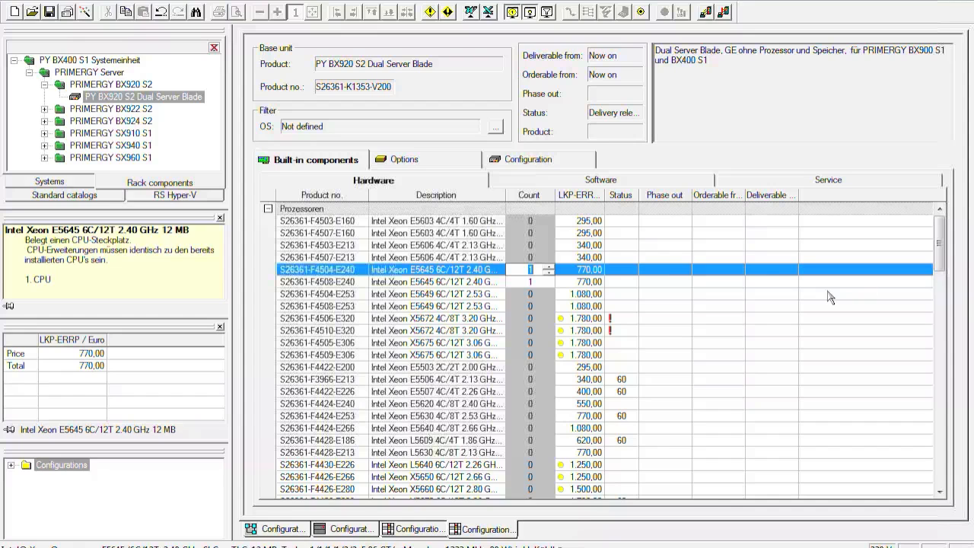
left_click(941, 297)
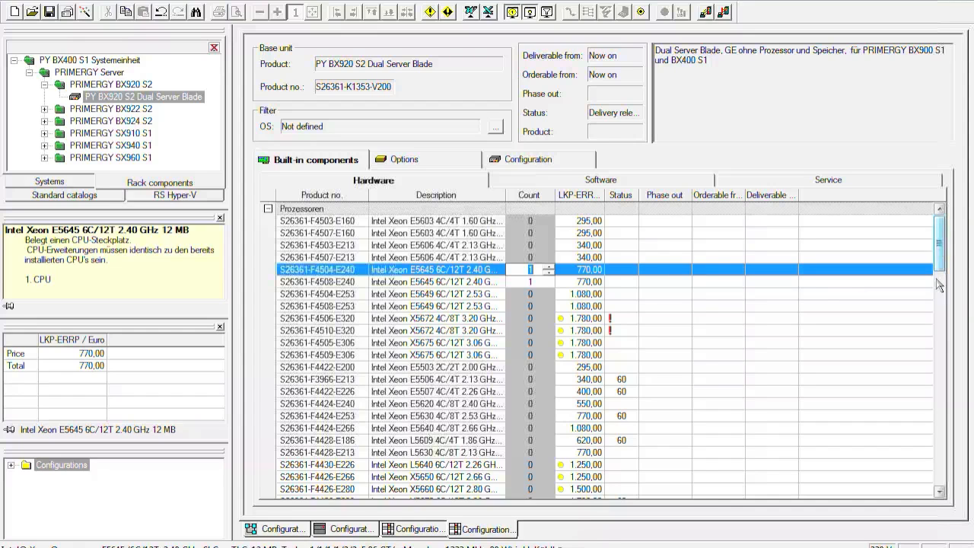
left_click_drag(940, 293, 947, 330)
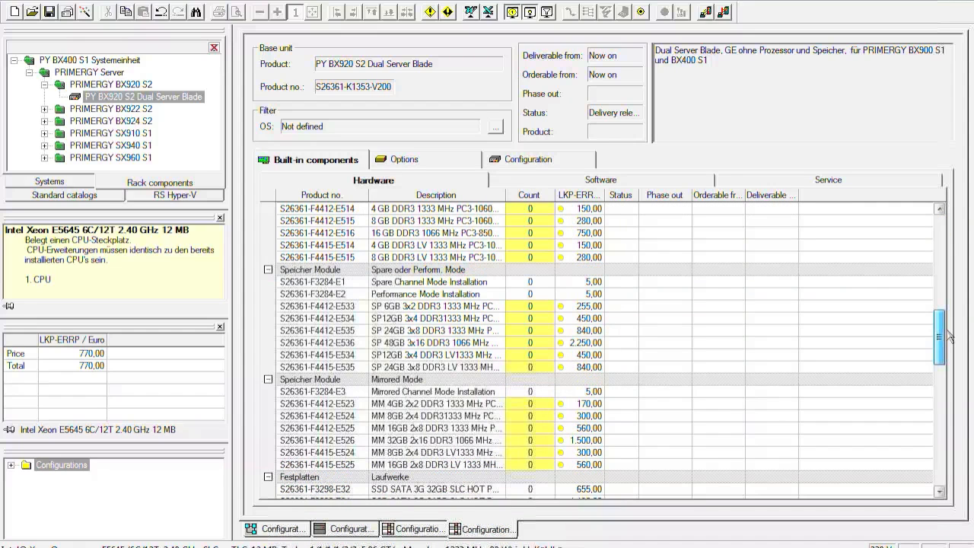
left_click(546, 295)
left_click(549, 292)
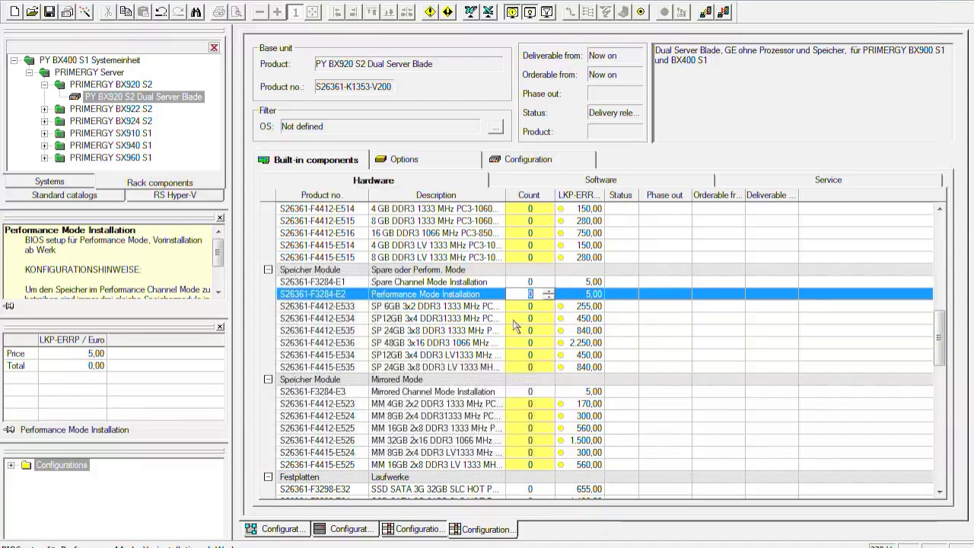
Step: Set the count of the SP12GB 3x4 DDR3 1333 MHz memory kit (S26361-F4412-E534) to 2
left_click(449, 319)
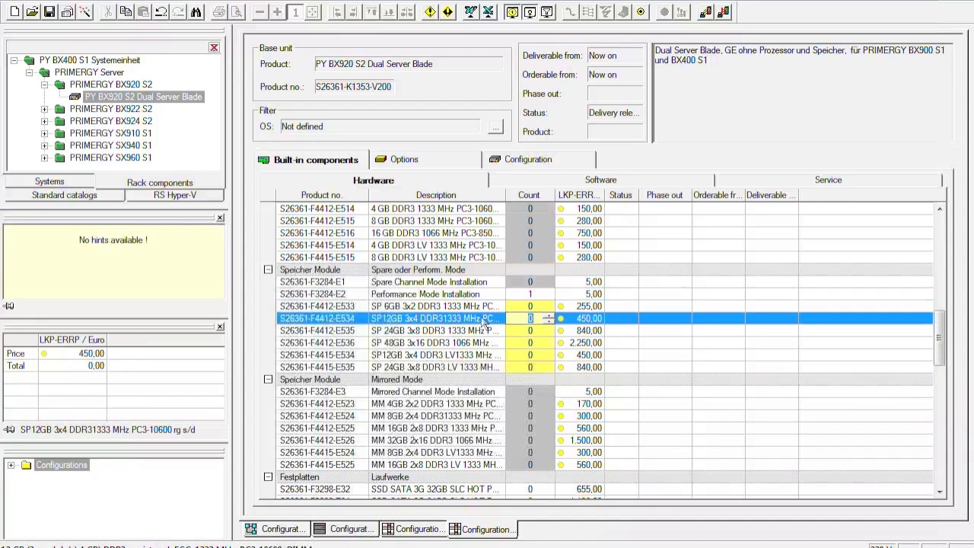
left_click(549, 315)
left_click(551, 315)
Step: Set the count of the rack infrastructure service Bladeinstallation in Systemeinheit (S26361-F2749-E1) to 1
left_click_drag(942, 343, 945, 387)
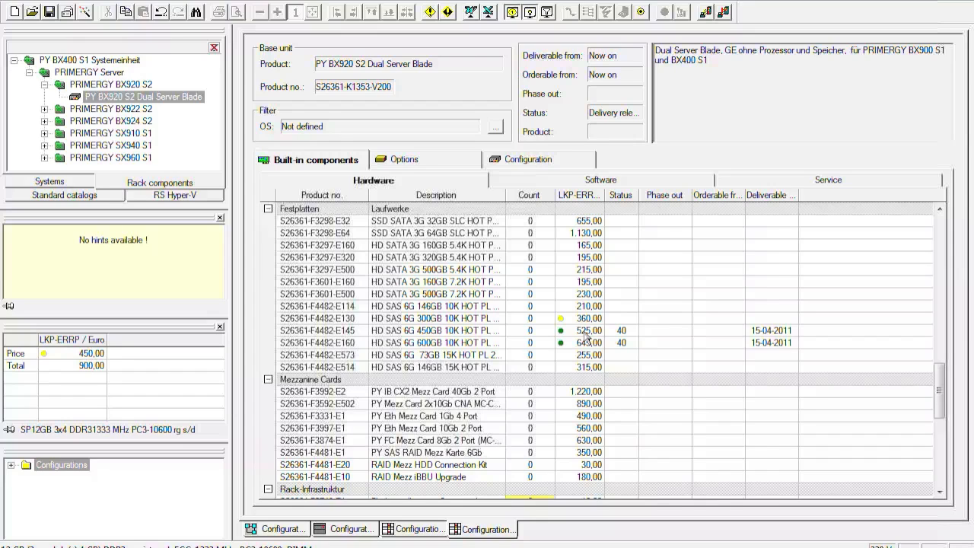
left_click_drag(940, 392, 939, 430)
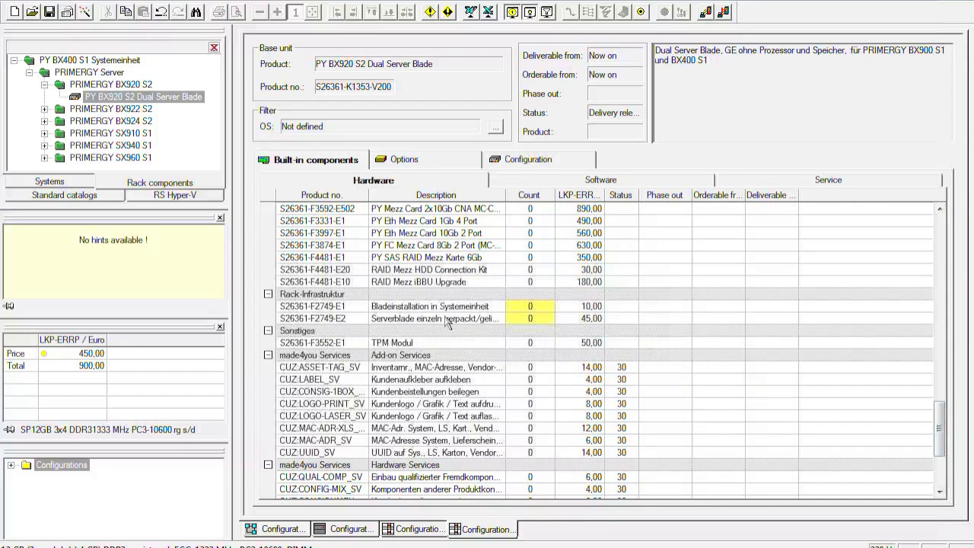
left_click(548, 306)
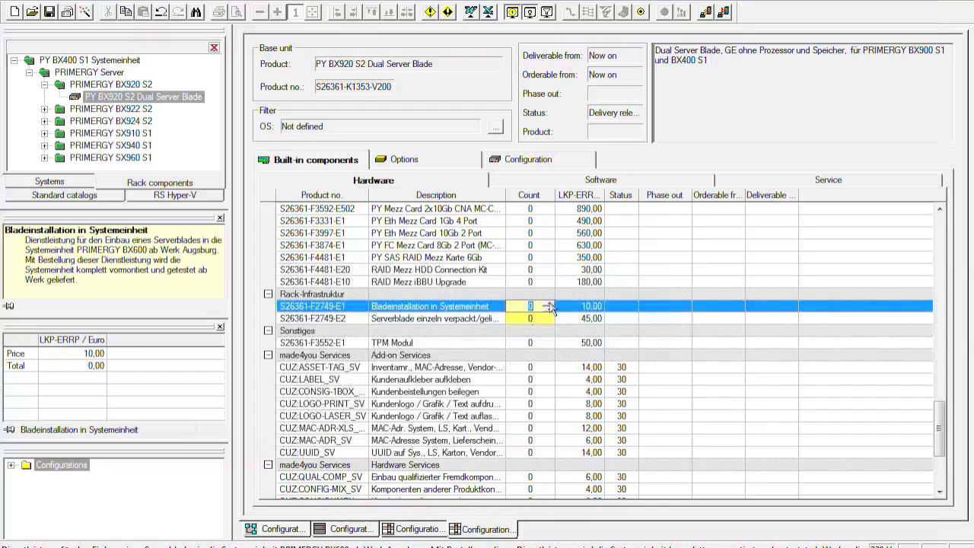
left_click(548, 303)
left_click(480, 286)
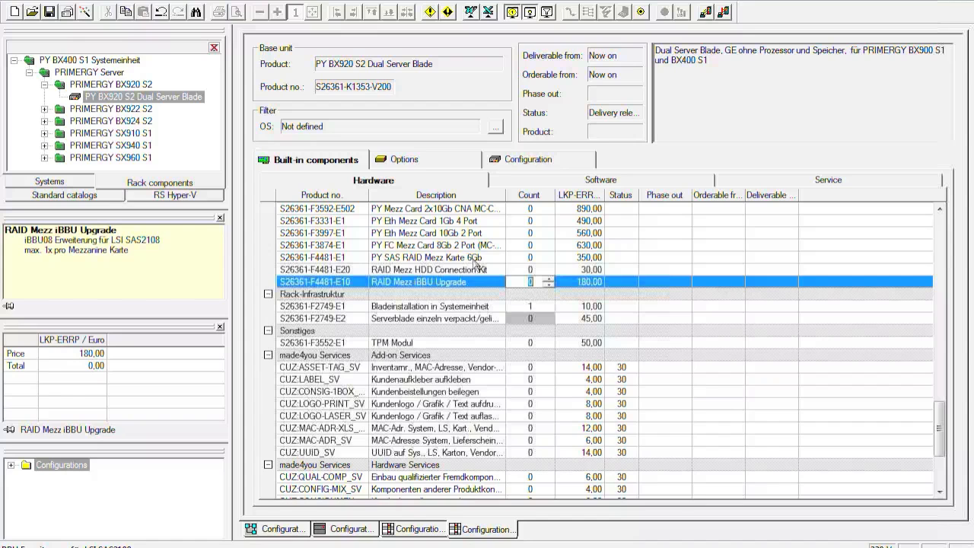
Step: Add one VMware ESXi 4.1 Embedded UFM Device (S26361-F2341-E431) to the blade's software components
left_click(533, 183)
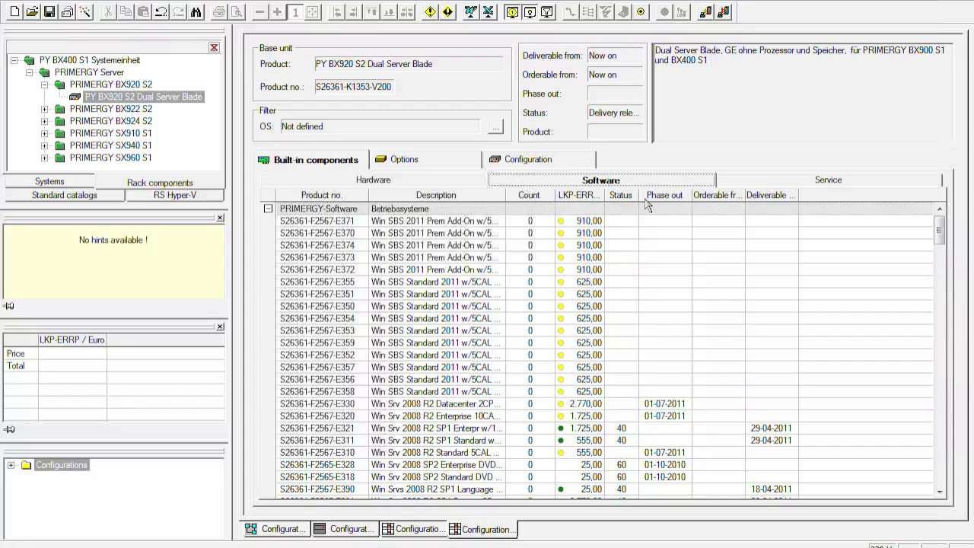
left_click_drag(941, 238, 944, 301)
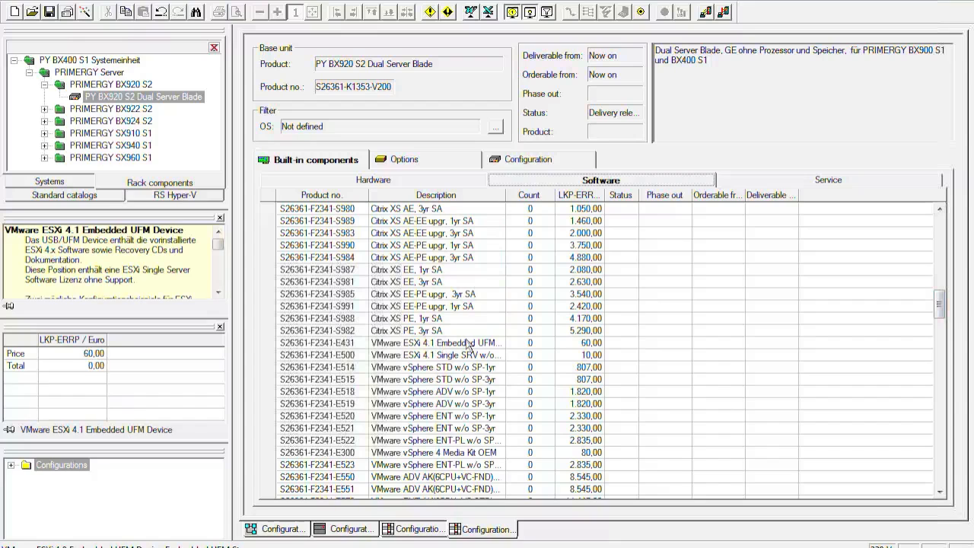
left_click(532, 344)
left_click(548, 341)
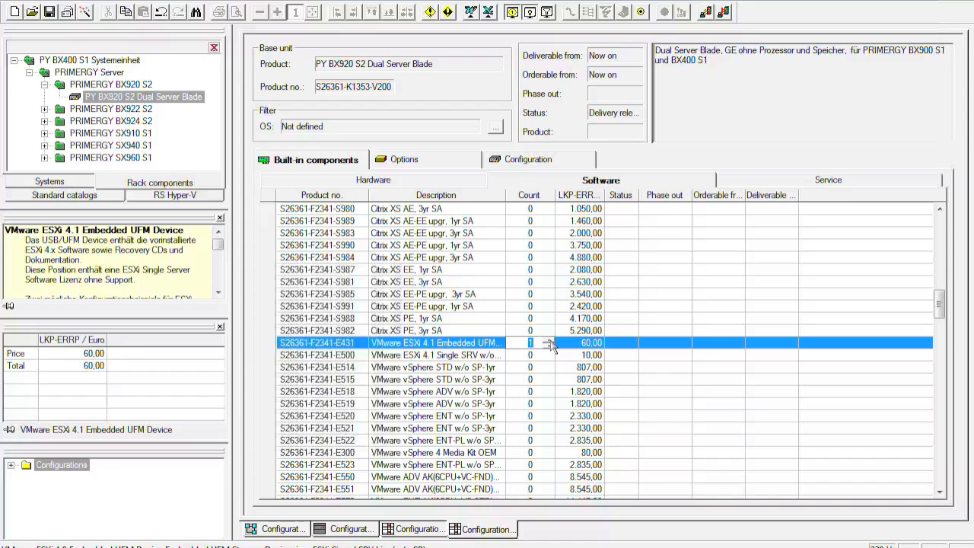
Step: Copy the configured blade into the BX400 S1 chassis as PY BX920 S2 Dual Server Blade_1 and move the copy directly beside the original
left_click(367, 531)
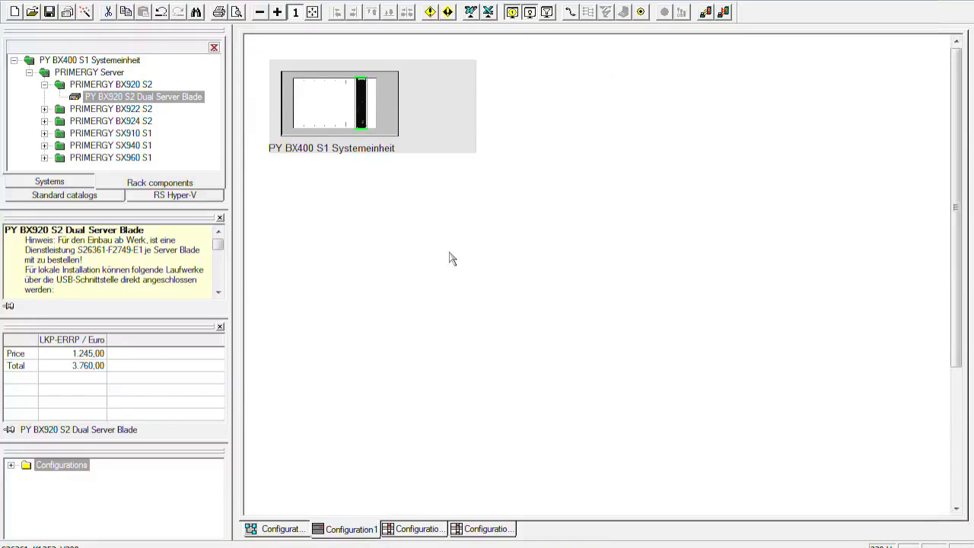
right_click(362, 108)
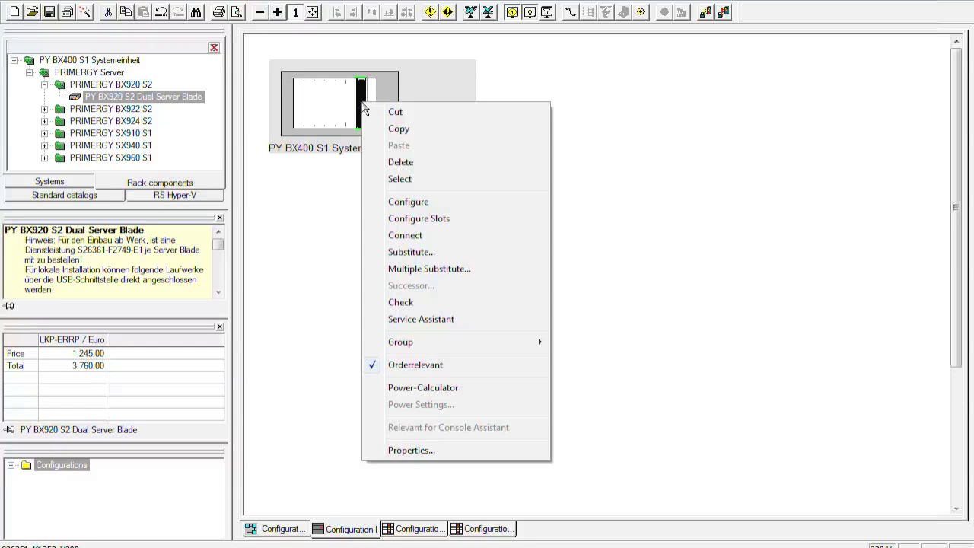
left_click(400, 129)
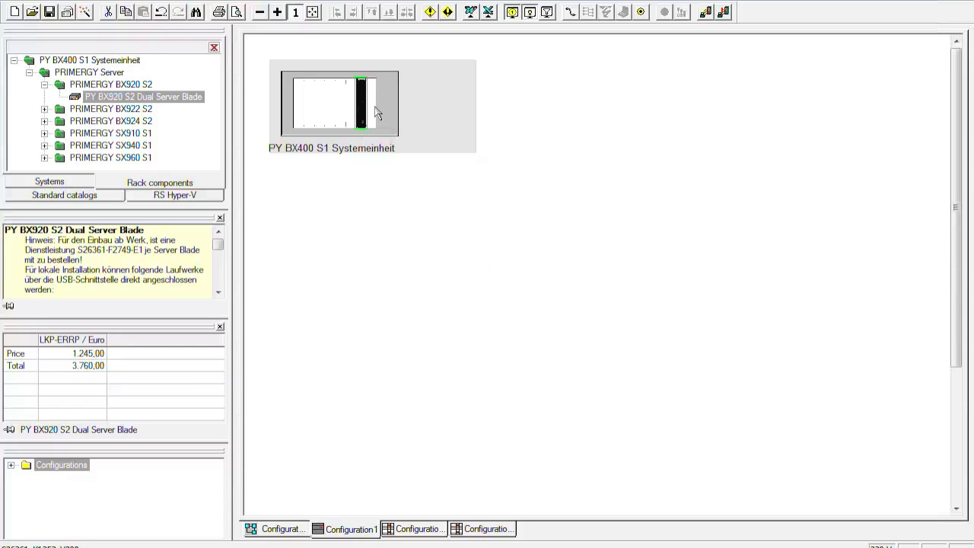
left_click(375, 112)
right_click(371, 106)
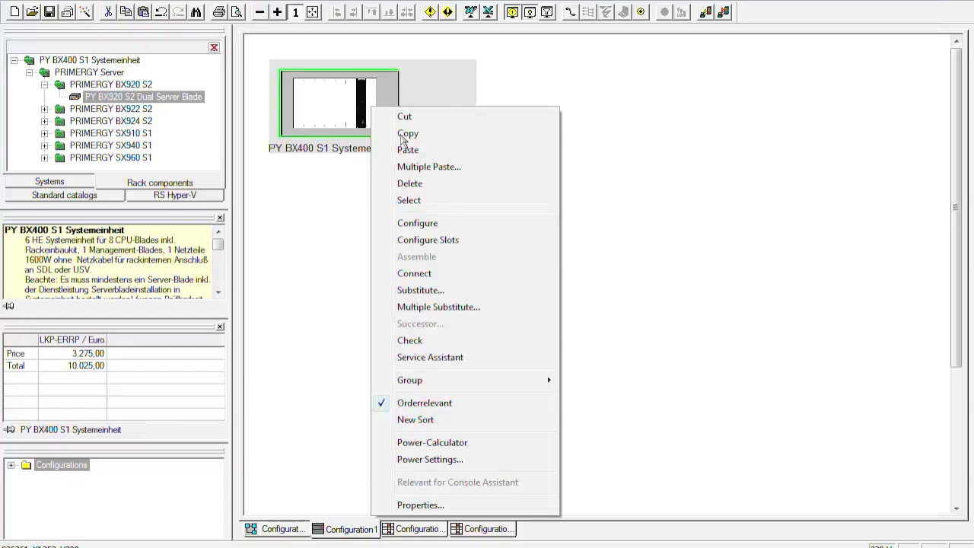
left_click(407, 150)
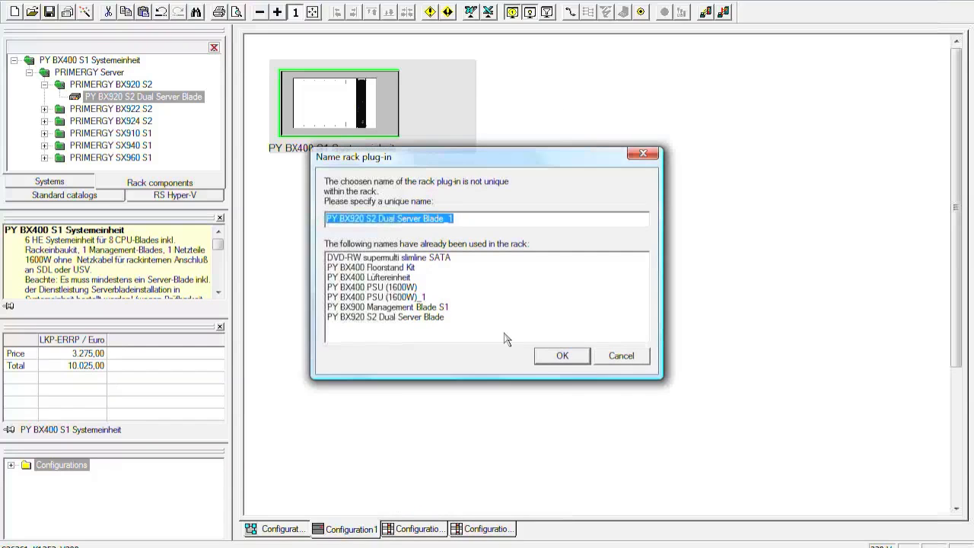
left_click(560, 357)
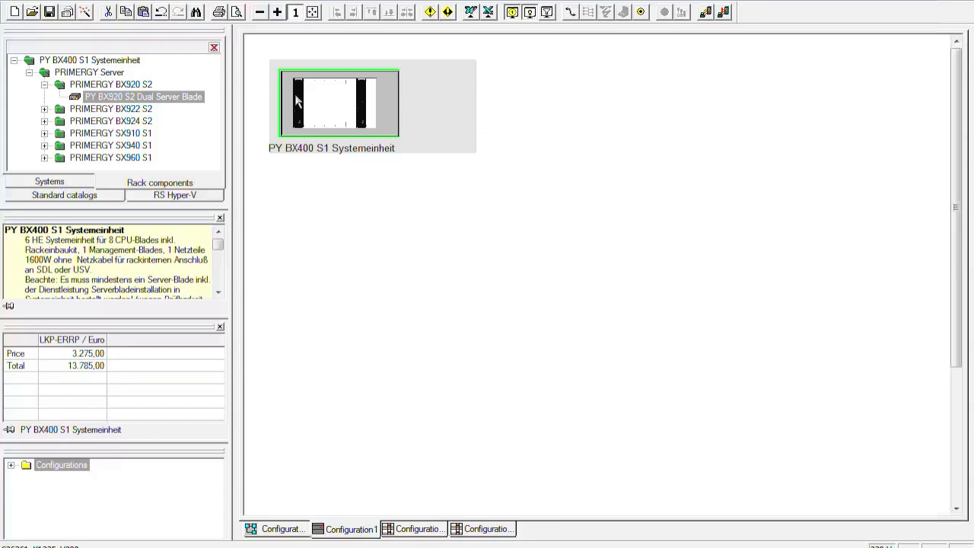
left_click_drag(299, 101, 374, 98)
left_click(432, 101)
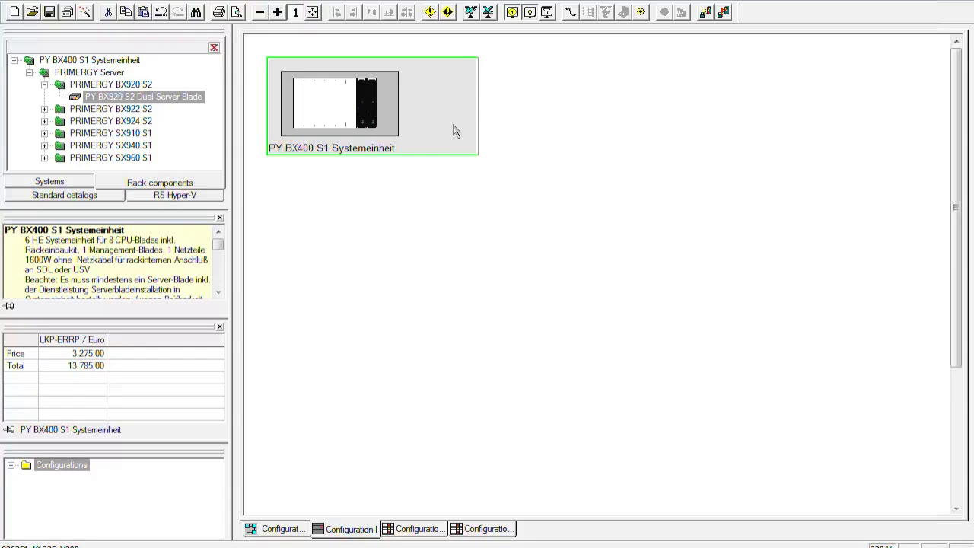
Step: Insert a PY SX960 S1 Storage Blade Disk into the BX400 S1 chassis, leaving the slot to its left free
left_click(44, 157)
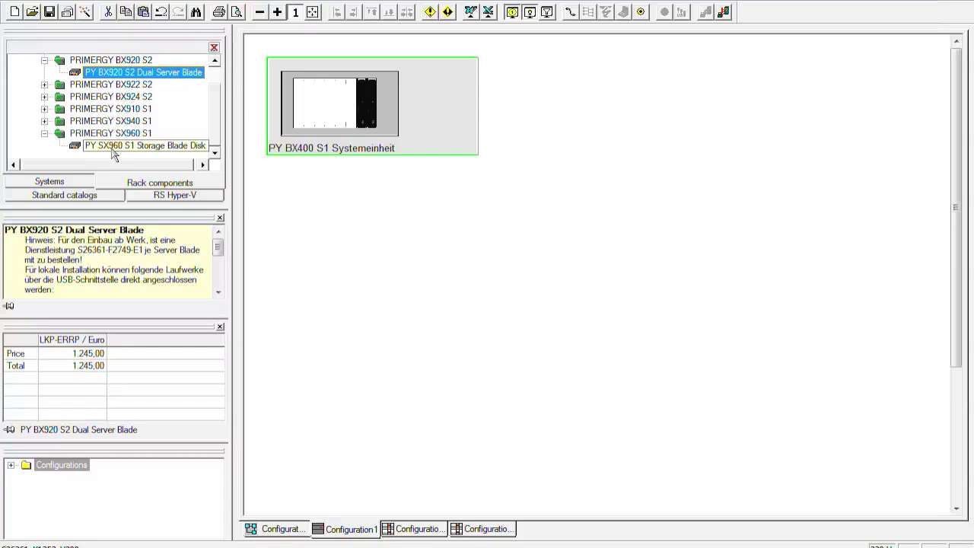
left_click_drag(114, 155, 308, 93)
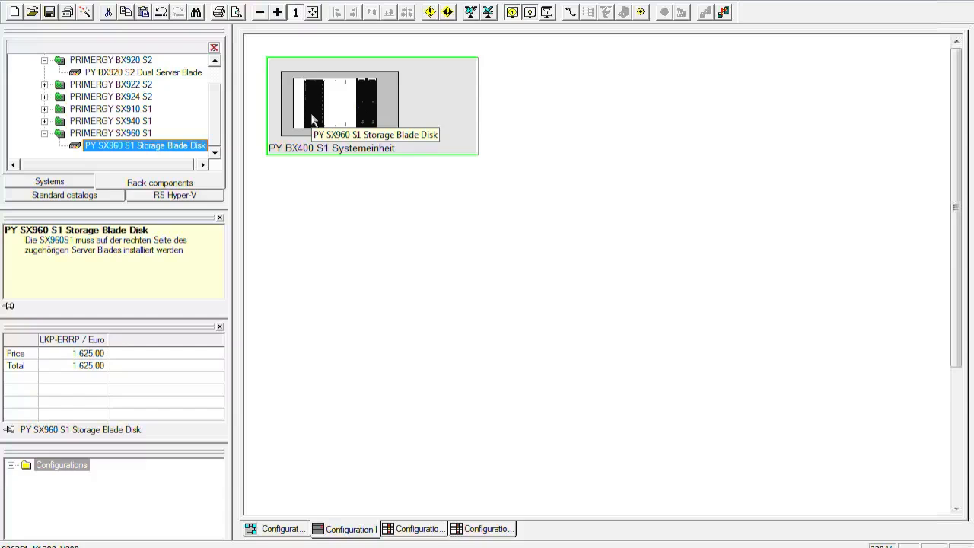
left_click(310, 120)
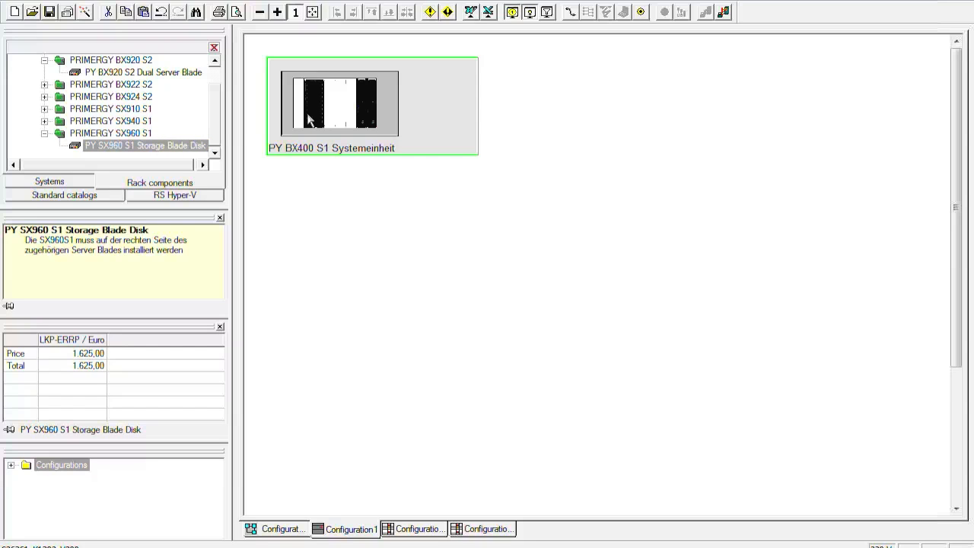
left_click(308, 119)
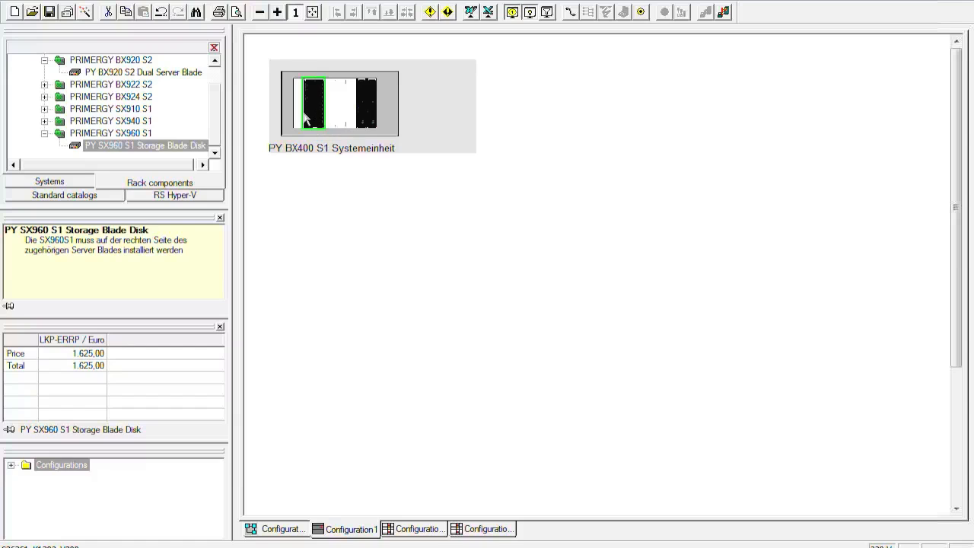
left_click_drag(316, 115, 305, 115)
Step: Insert another BX920 S2 server blade into the free slot left of the storage blade, named PY BX920 S2 Dual Server Blade_SCB
left_click(194, 73)
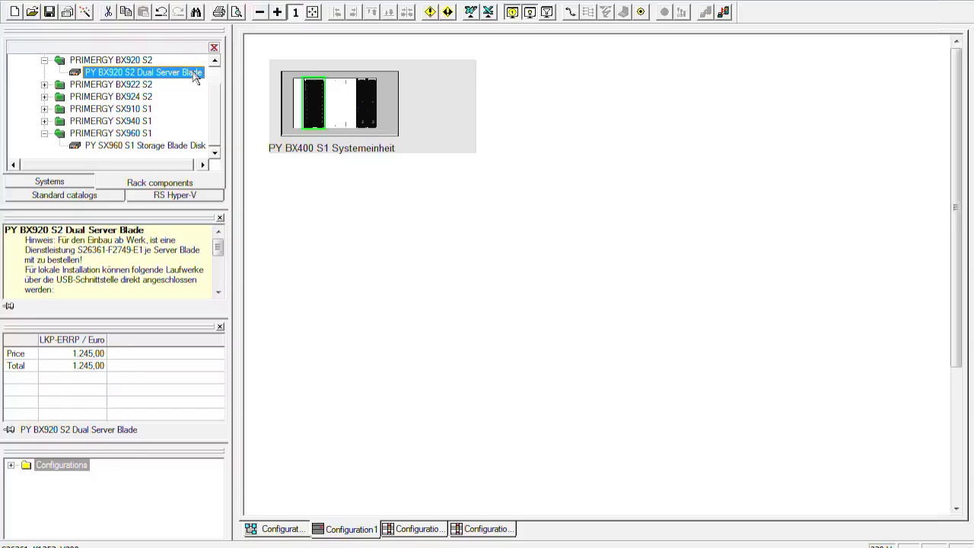
left_click_drag(194, 73, 297, 103)
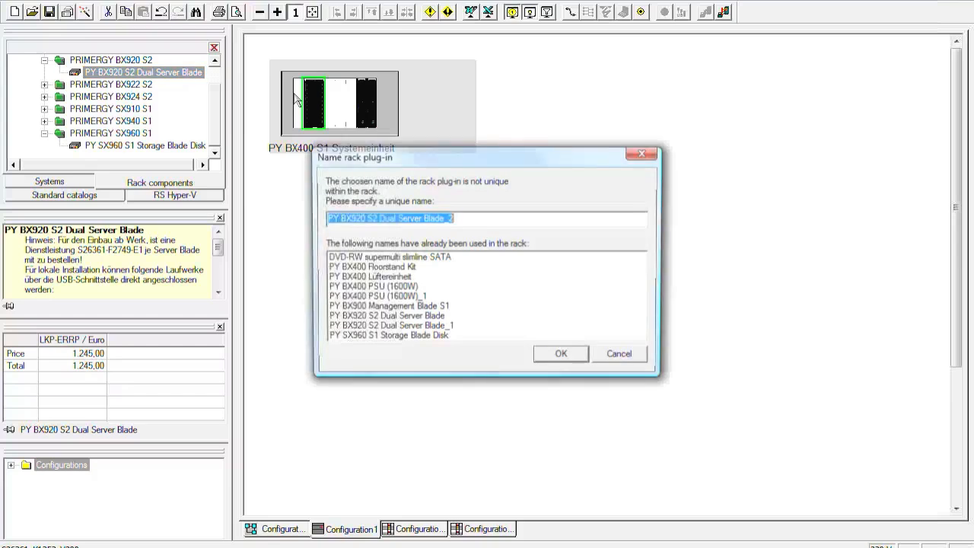
left_click(489, 224)
key("BackSpace")
type("SB")
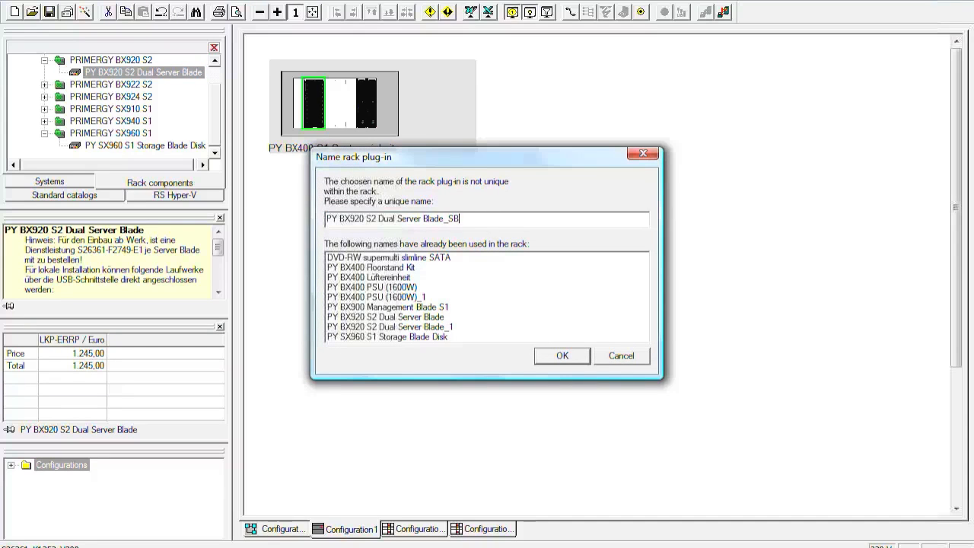
type("C")
key("BackSpace")
key("BackSpace")
type("CB")
left_click(561, 356)
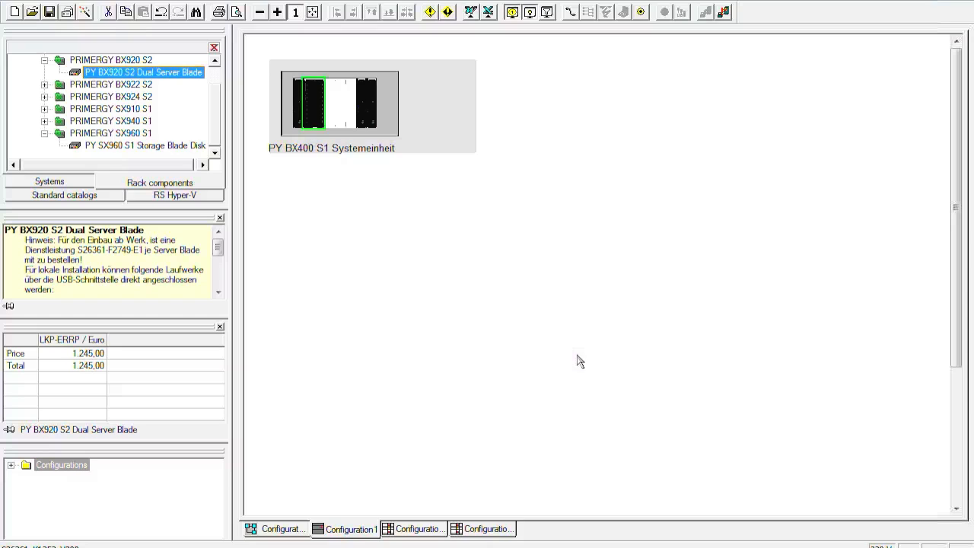
left_click(405, 223)
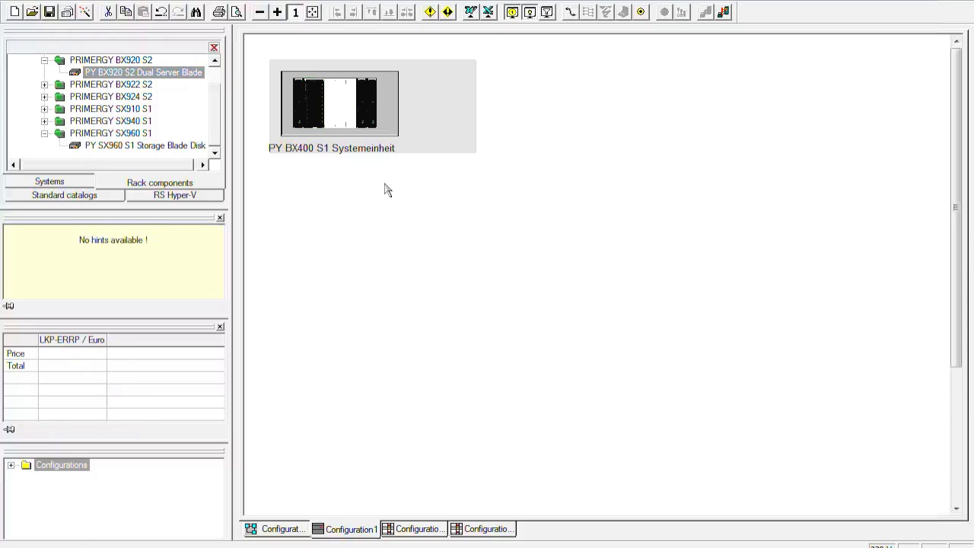
Step: Open the built-in components of the blade left of the storage blade and set its first-CPU Intel Xeon E5645 (S26361-F4504-E240) count to 1
left_click(302, 106)
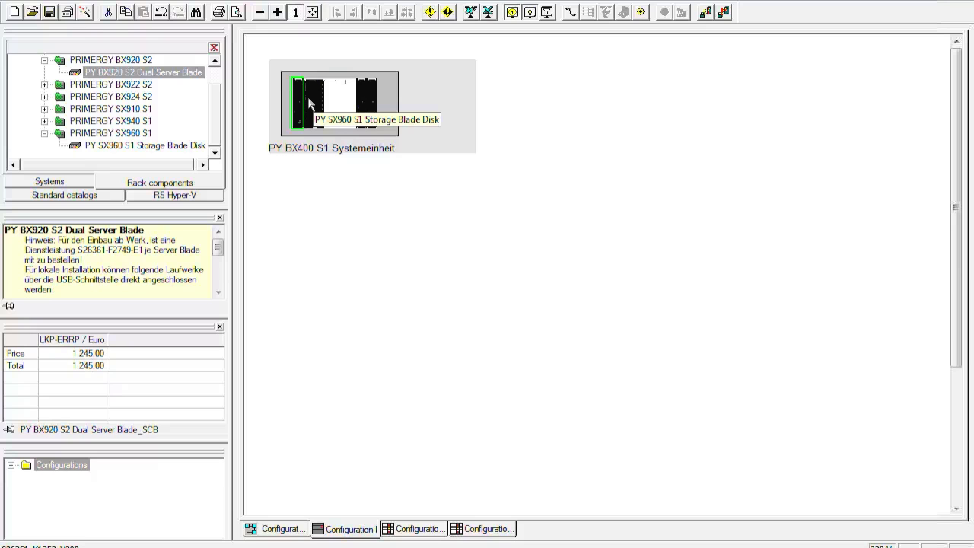
left_click(310, 103)
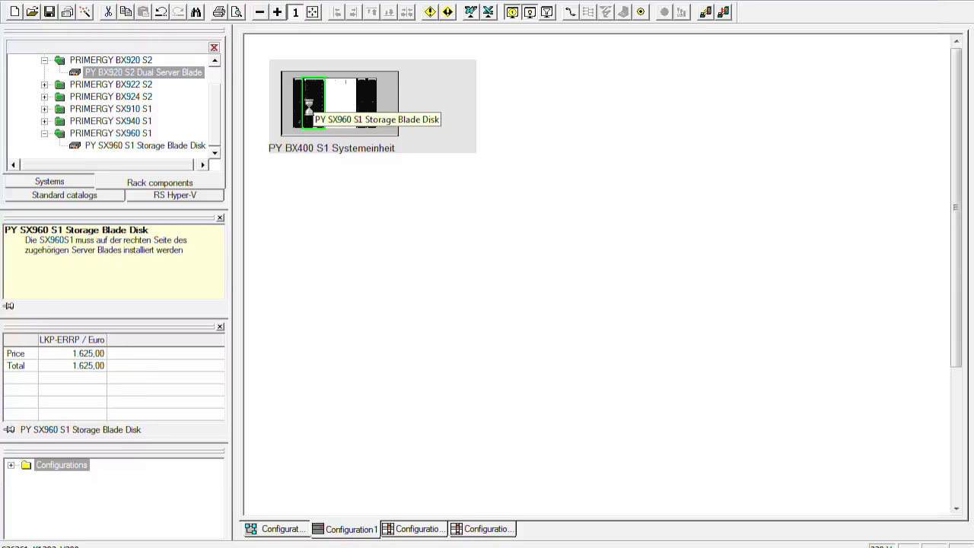
left_click(297, 99)
double_click(297, 99)
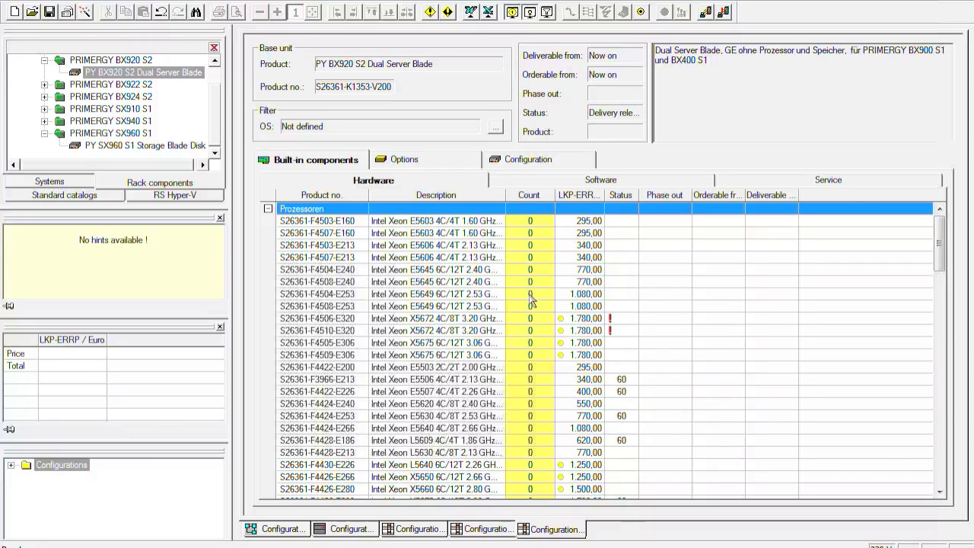
left_click(472, 272)
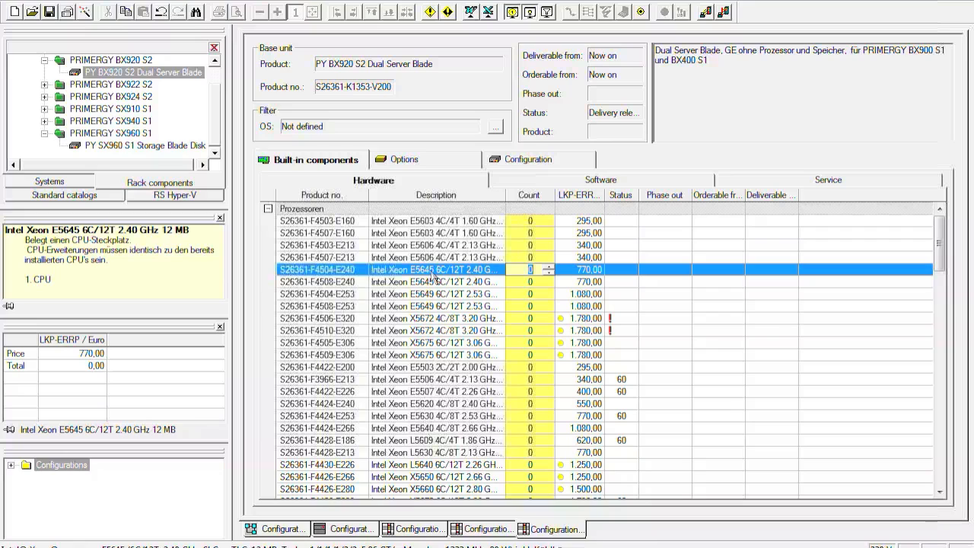
left_click(548, 267)
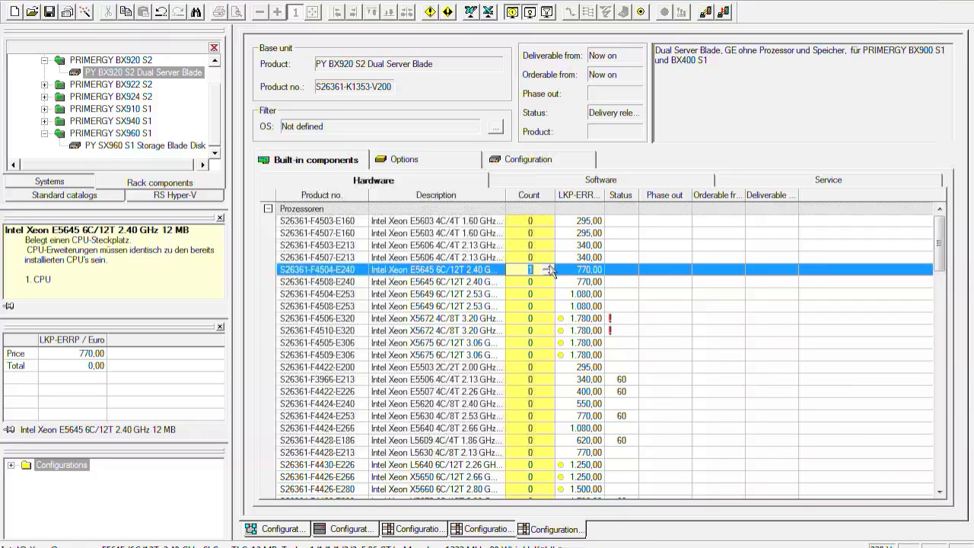
left_click(657, 294)
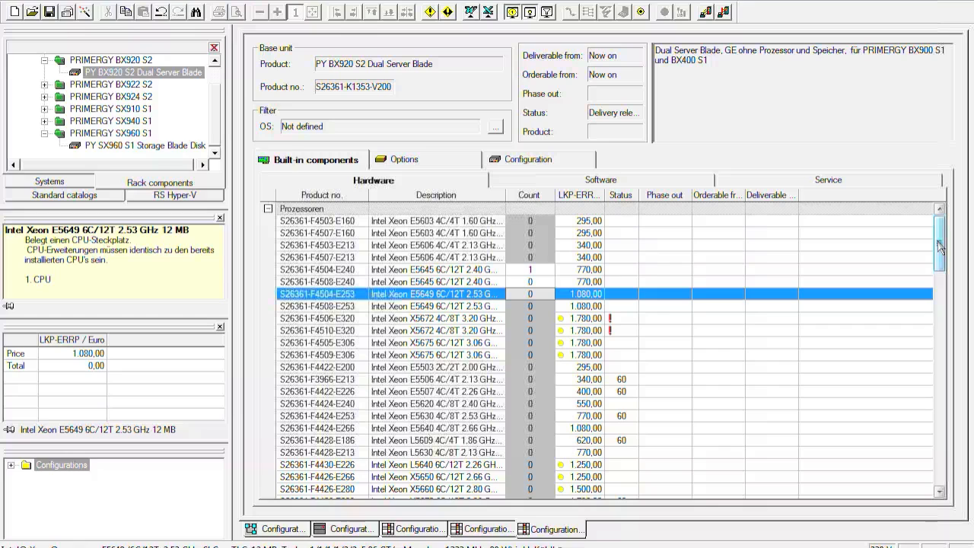
Step: Set the counts of the SP 12GB 3x4 DDR3 1333 MHz memory kit (S26361-F4412-E534) and Performance Mode Installation to 1
left_click_drag(941, 245, 948, 319)
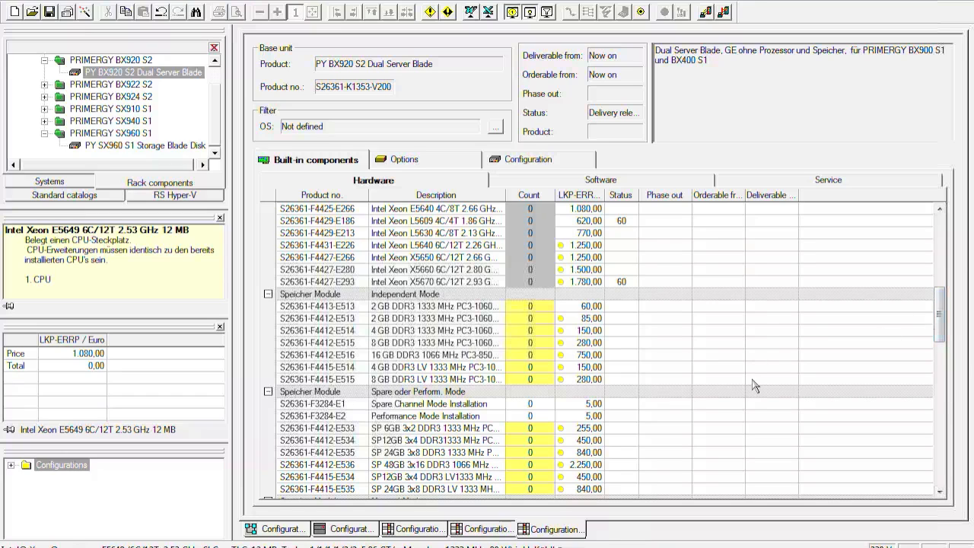
left_click_drag(942, 316, 941, 348)
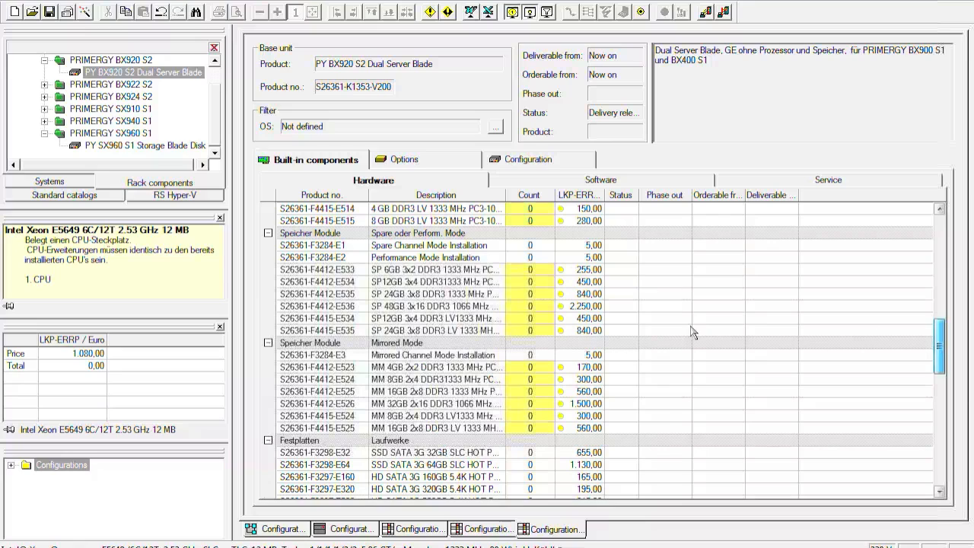
left_click(532, 283)
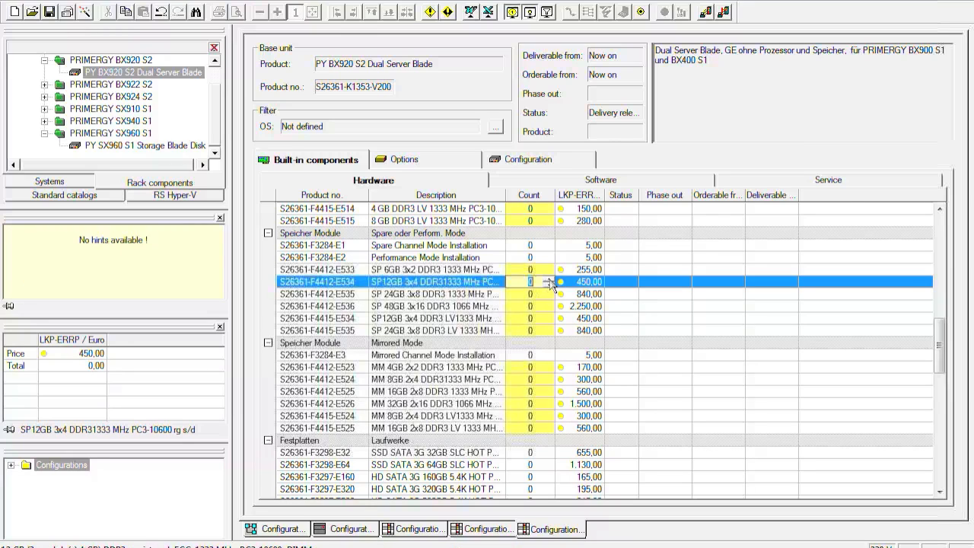
left_click(548, 279)
left_click(549, 257)
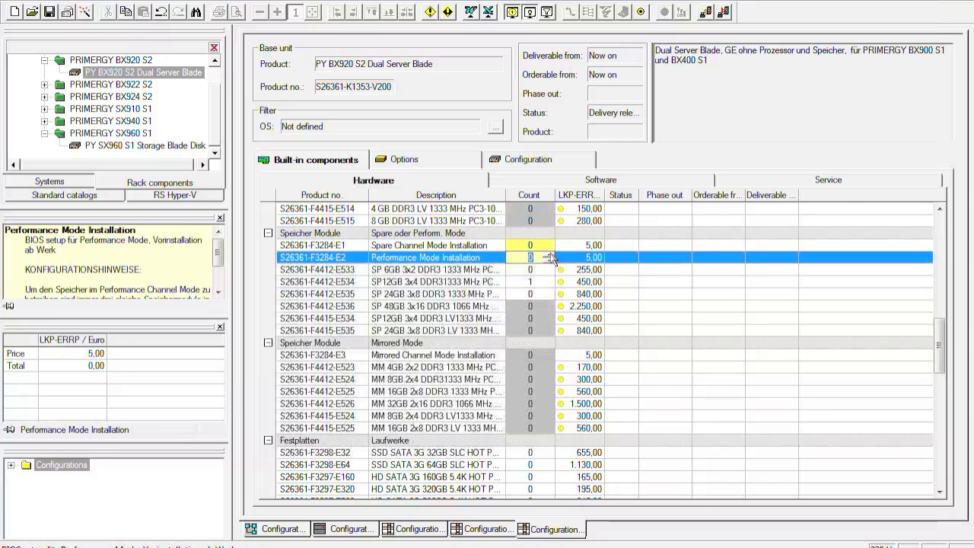
left_click(551, 254)
left_click(739, 297)
Step: Set the count of the HD SAS 6G 146GB 10K HOT PL 2.5" drive (S26361-F4482-E114) to 2
left_click_drag(939, 341, 941, 374)
scroll(899, 374, "up", 1)
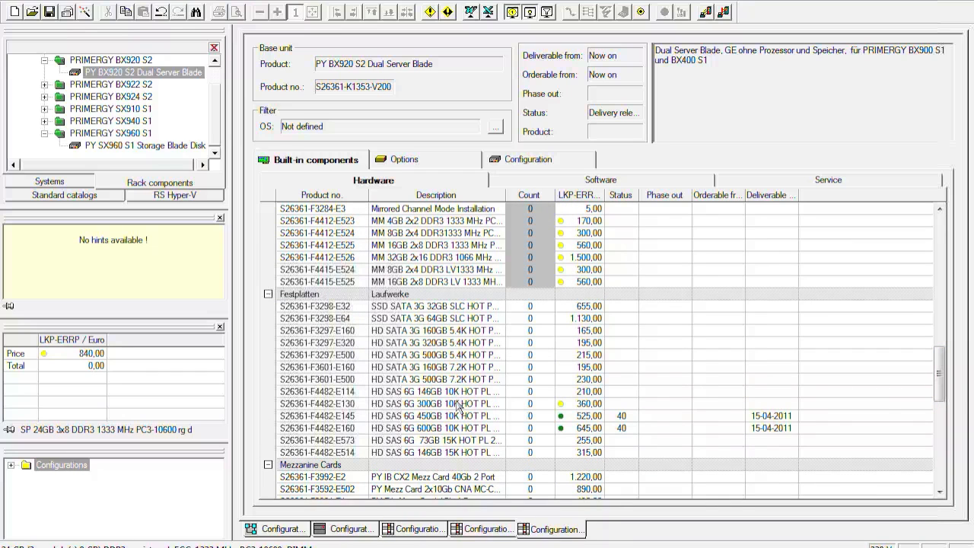
left_click(481, 393)
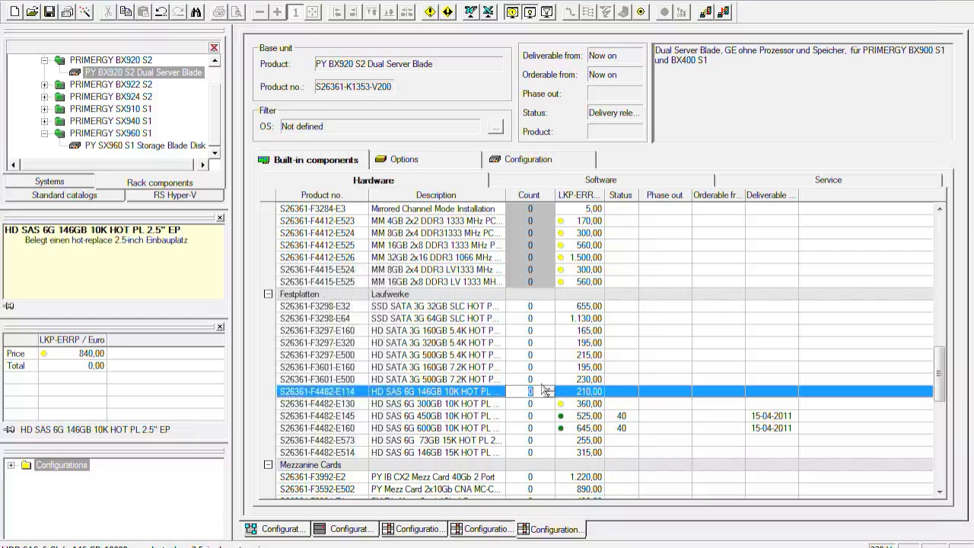
left_click(549, 389)
left_click(548, 389)
Step: Set the server blade's factory installation service, Bladeinstallation in Systemeinheit (S26361-F2749-E1), to a count of 1
left_click_drag(941, 378, 941, 402)
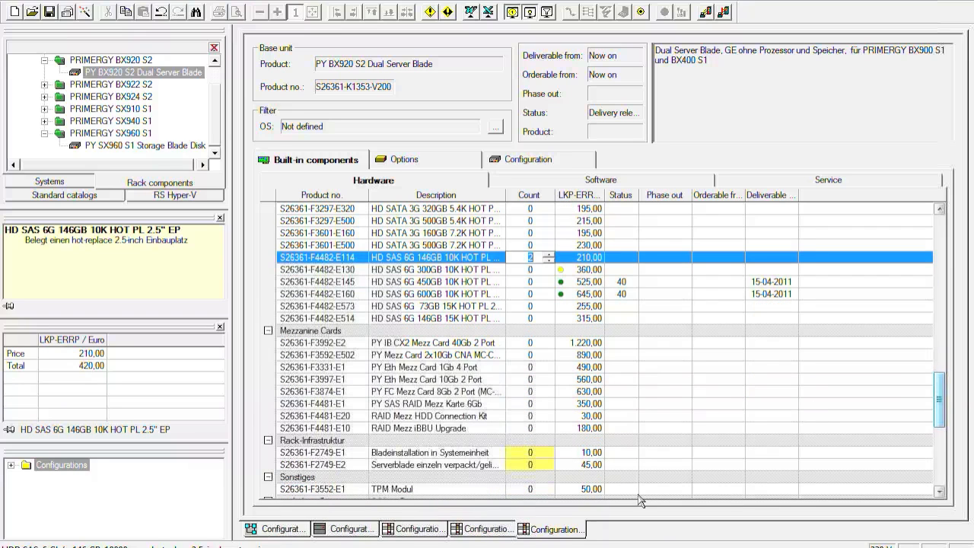
left_click(541, 453)
left_click(550, 449)
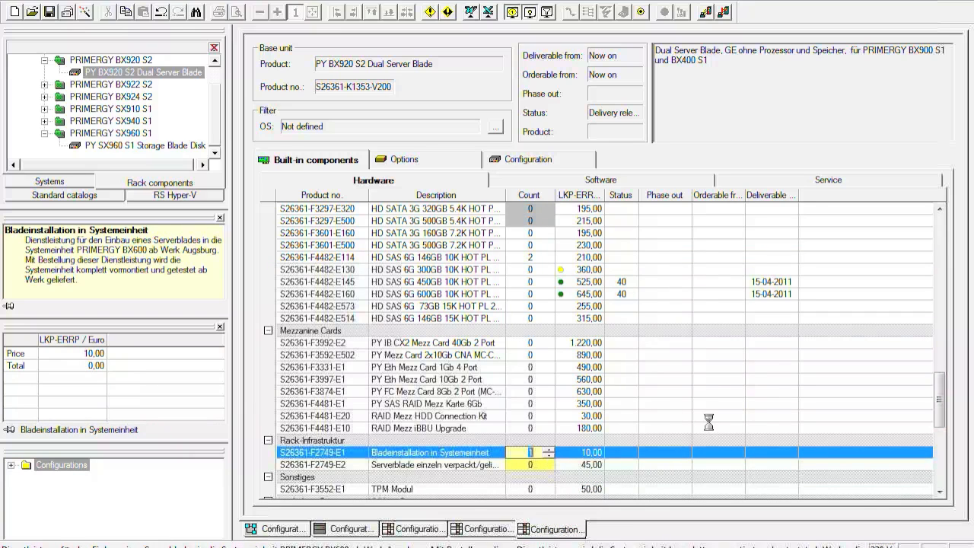
left_click(530, 415)
Step: Open the SX960 S1 storage blade's built-in components and set the HD SAS 6G 600GB 10K drive (S26361-F4482-E160) count to 10
left_click(339, 530)
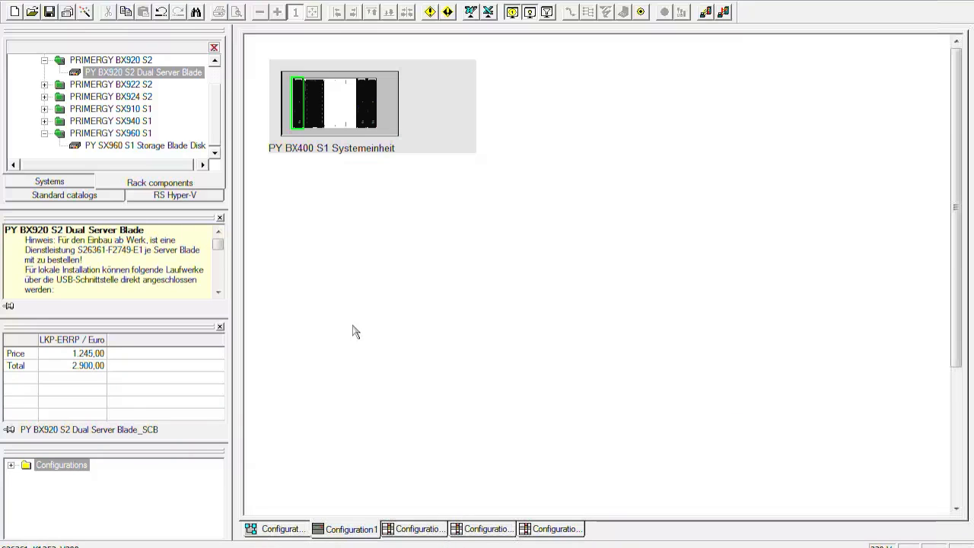
left_click(318, 107)
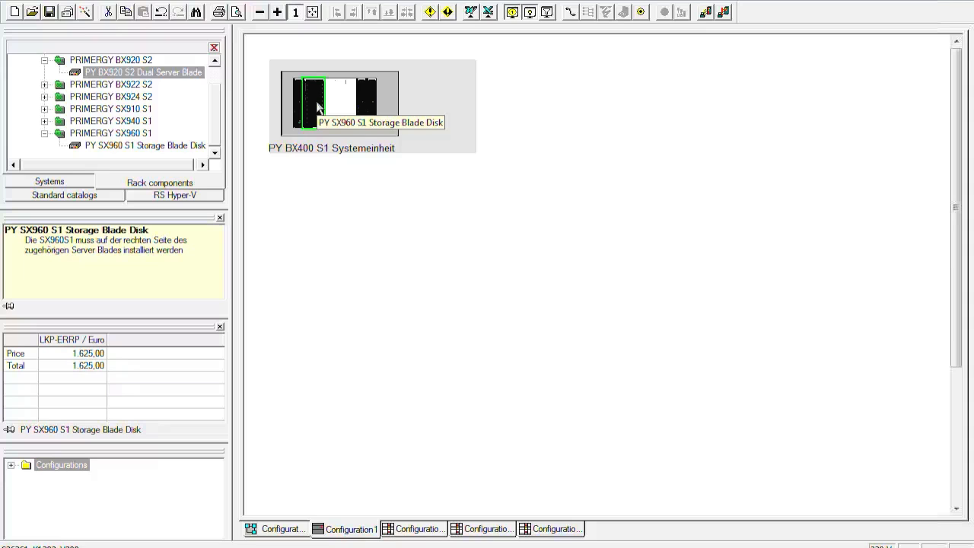
double_click(318, 107)
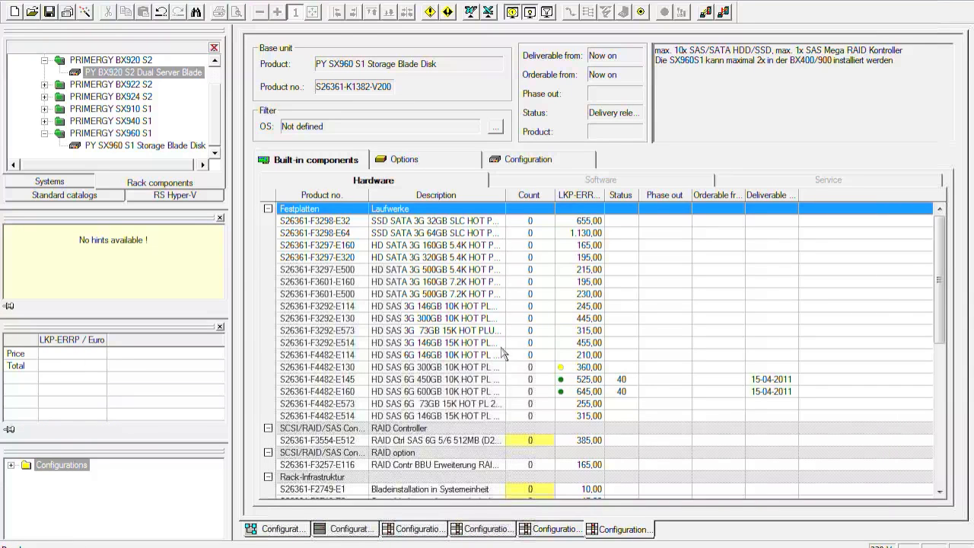
left_click(527, 394)
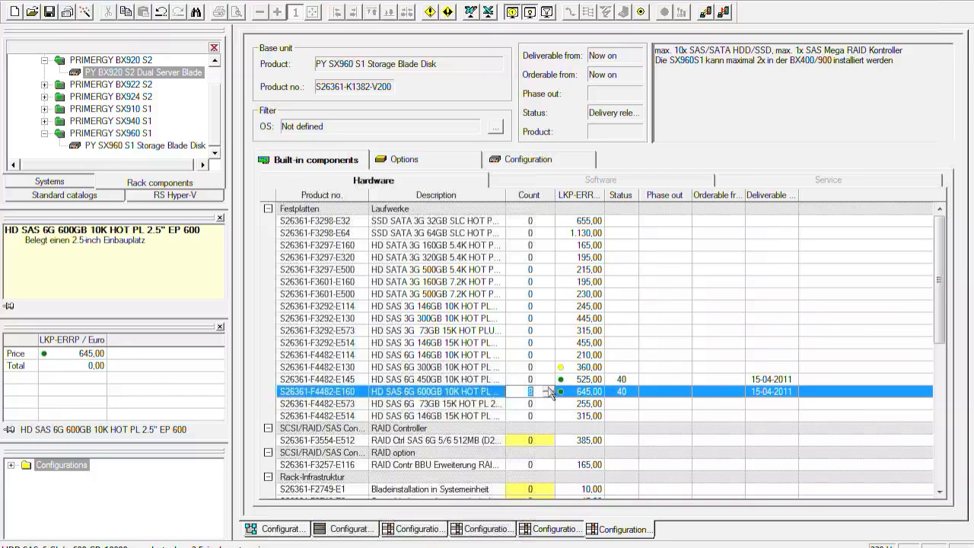
type("10")
left_click(680, 354)
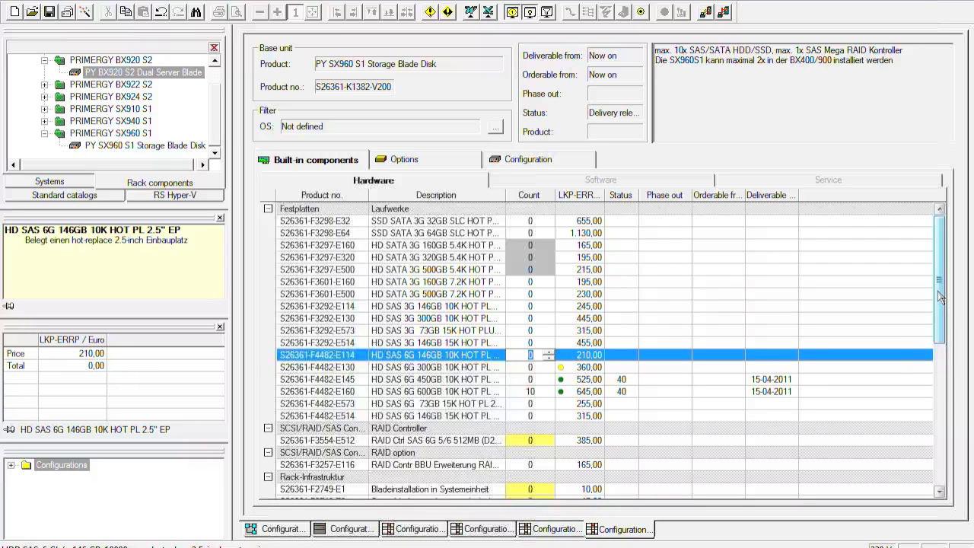
Step: Set the storage blade's RAID Ctrl SAS 6G 5/6 512MB, RAID Contr BBU Erweiterung and Bladeinstallation in Systemeinheit counts to 1
scroll(945, 312, "down", 2)
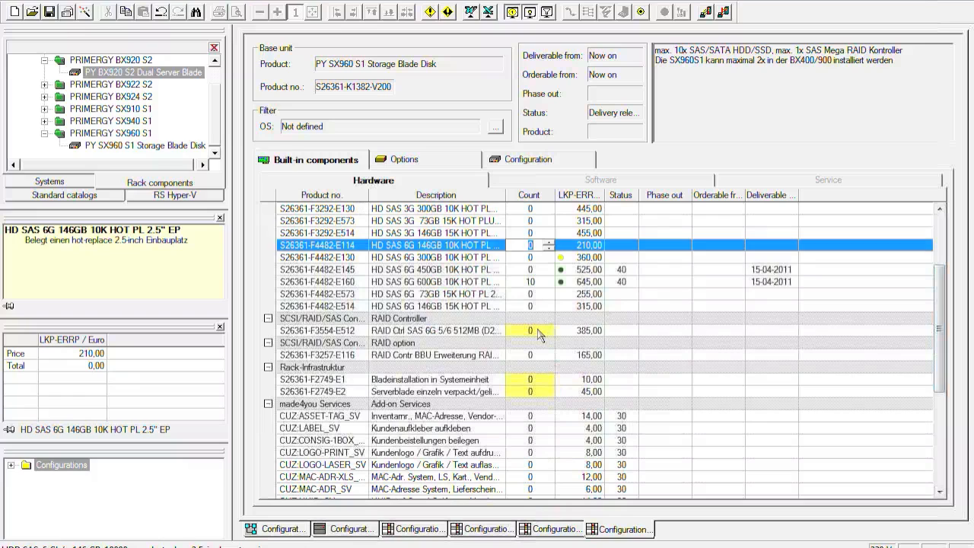
left_click(546, 332)
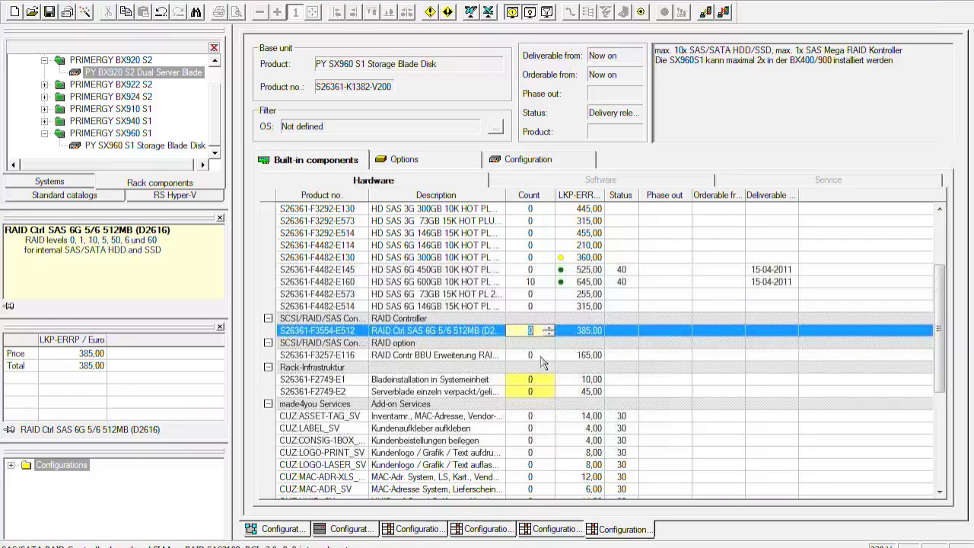
left_click(547, 356)
left_click(548, 353)
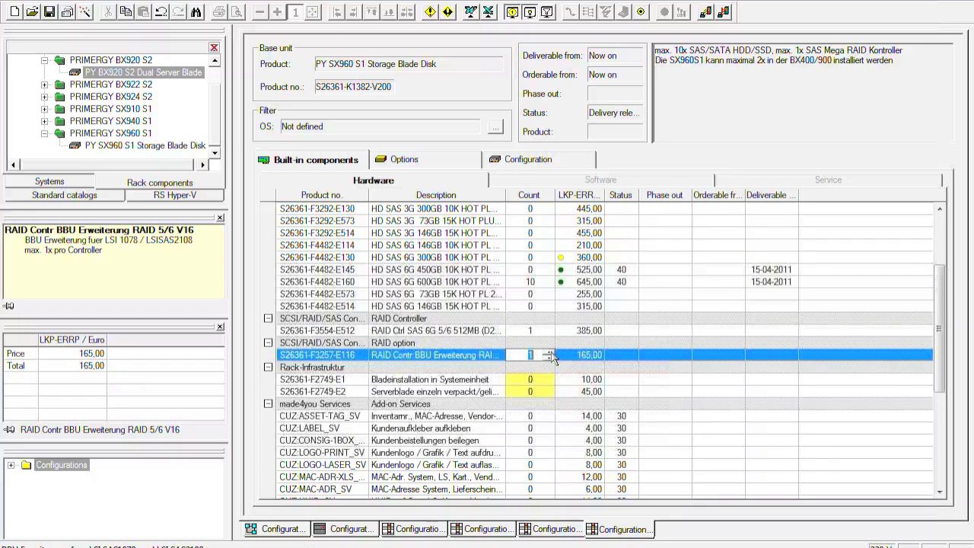
left_click(641, 331)
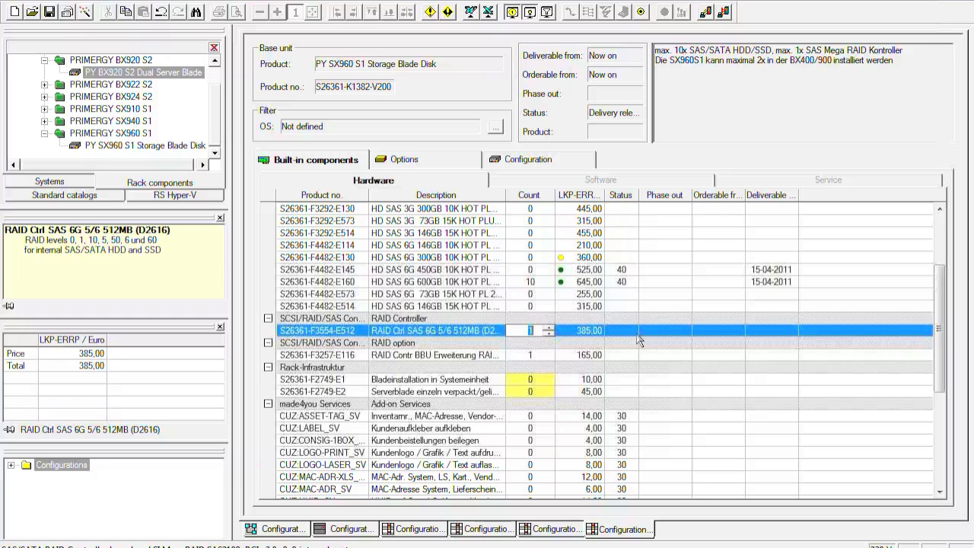
left_click(530, 380)
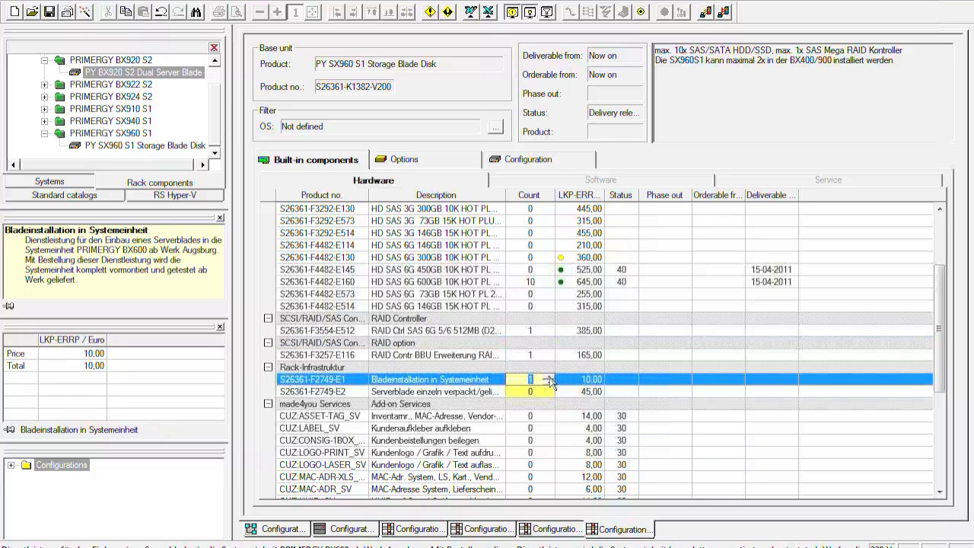
left_click(662, 355)
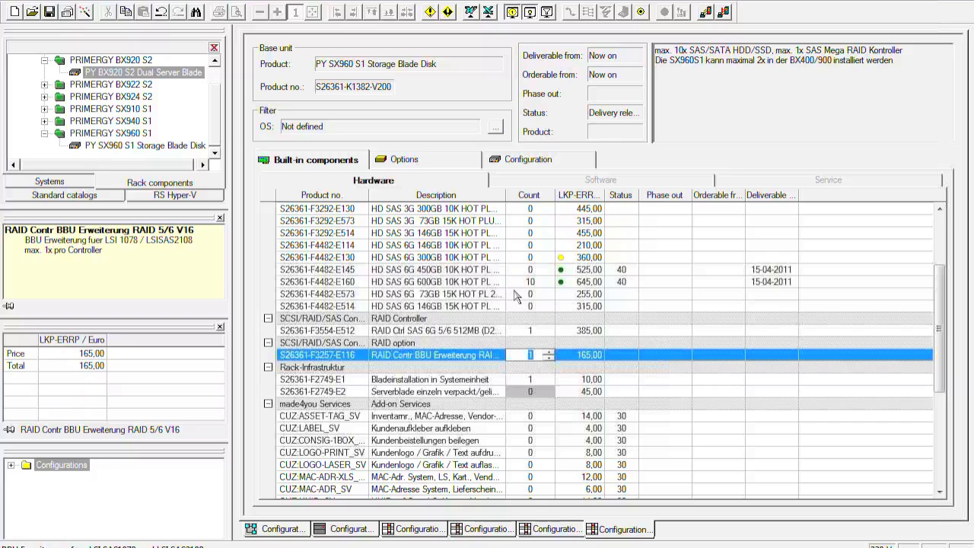
Step: Add one Data ONTAP-v Basic License and one SrViewDat ONTAPMedKit from the storage blade's optional software
left_click(441, 161)
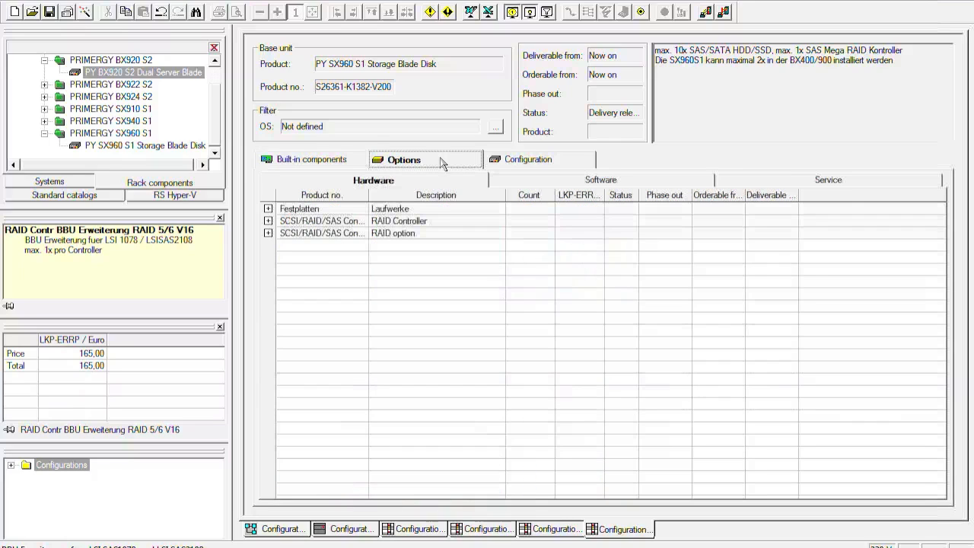
left_click(602, 183)
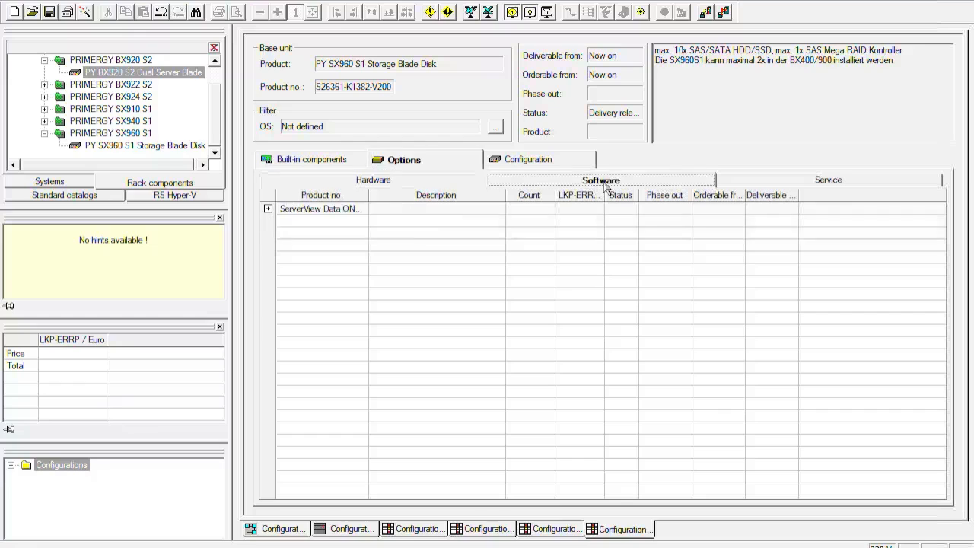
left_click(268, 209)
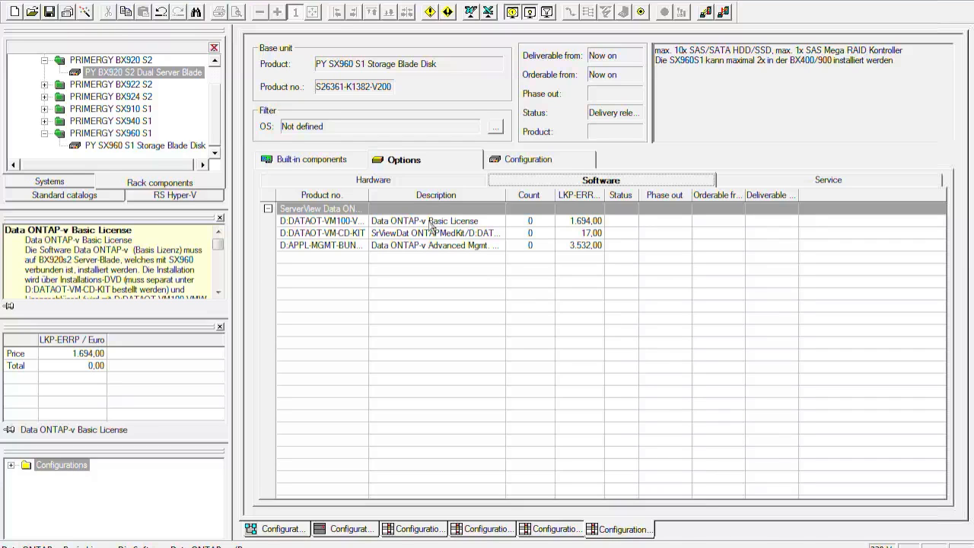
left_click(531, 220)
left_click(549, 219)
left_click(547, 236)
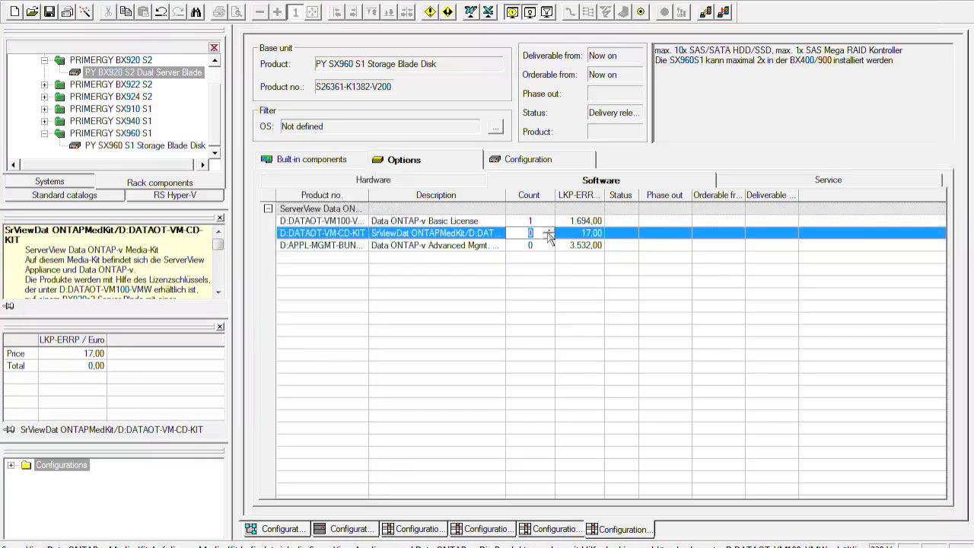
left_click(549, 231)
left_click(348, 162)
Step: Return to the rack view, select the BX400 S1 chassis and check the entire configuration for conflicts
left_click(355, 533)
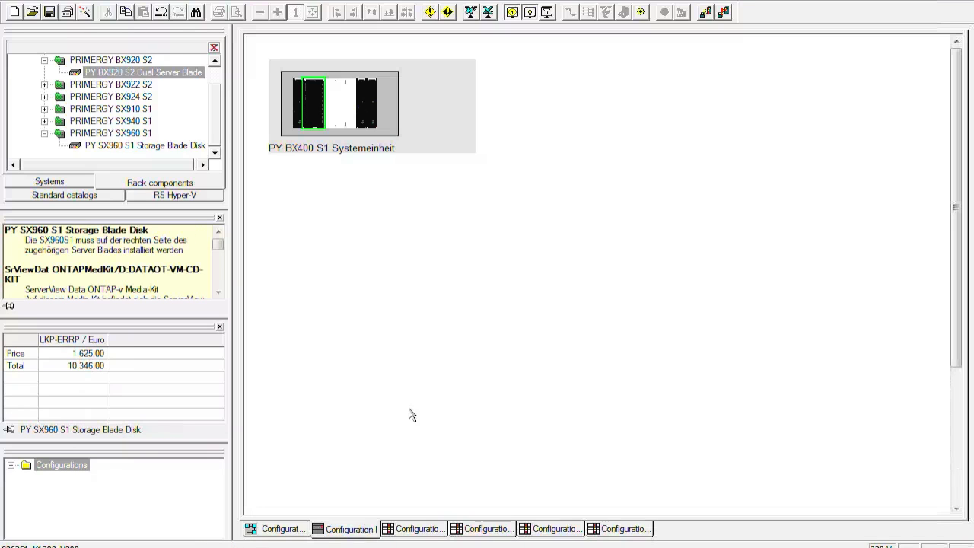
left_click(444, 356)
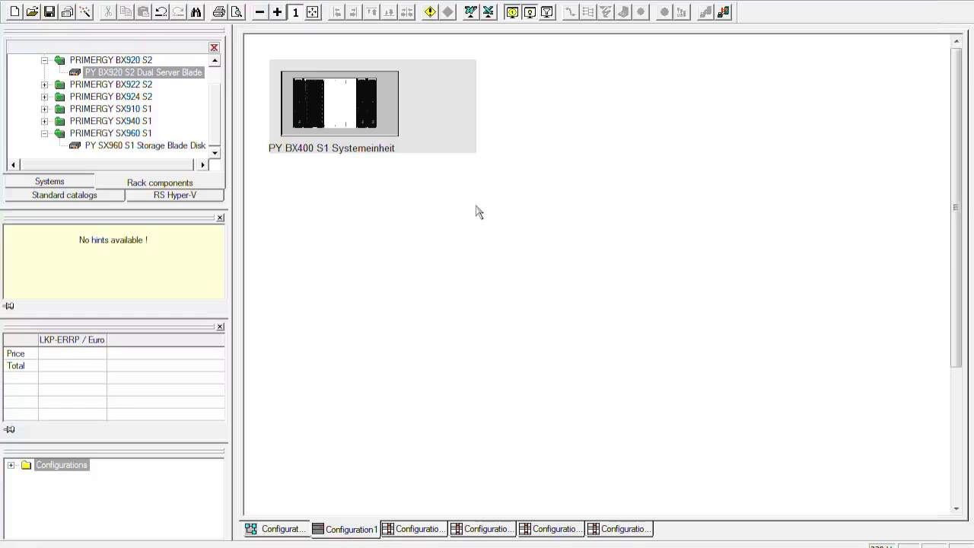
left_click(468, 135)
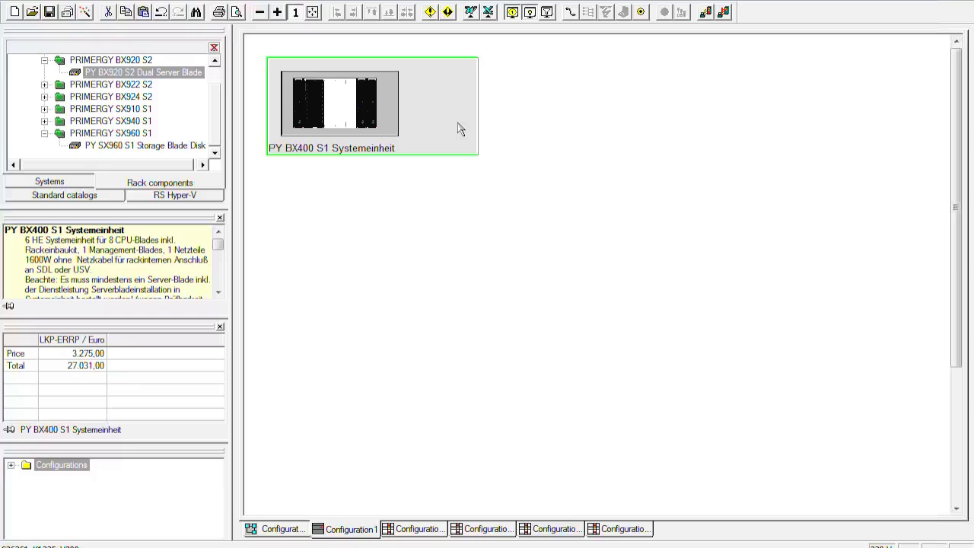
left_click(445, 14)
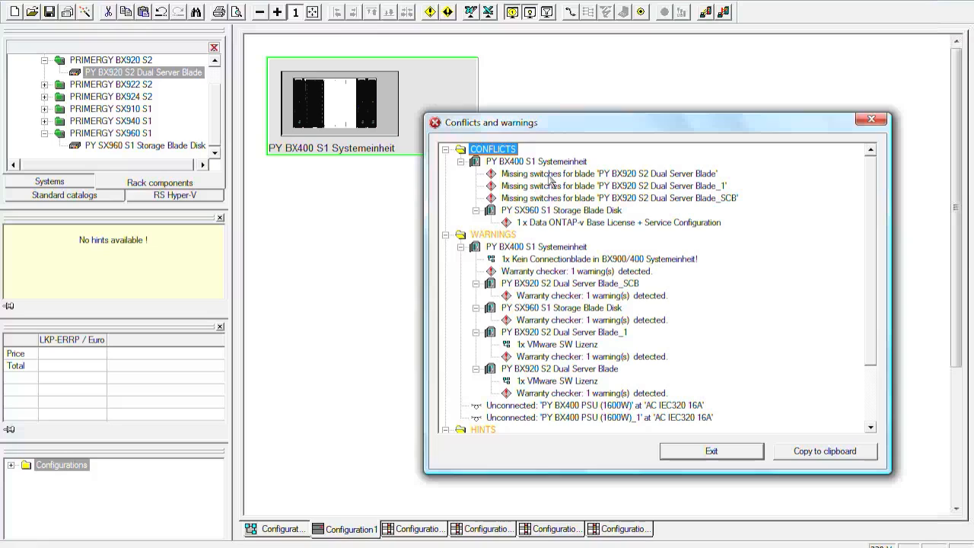
Step: Examine the missing-switches conflict of the first BX920 S2 blade, expand the list up to its level, and close the report
right_click(549, 180)
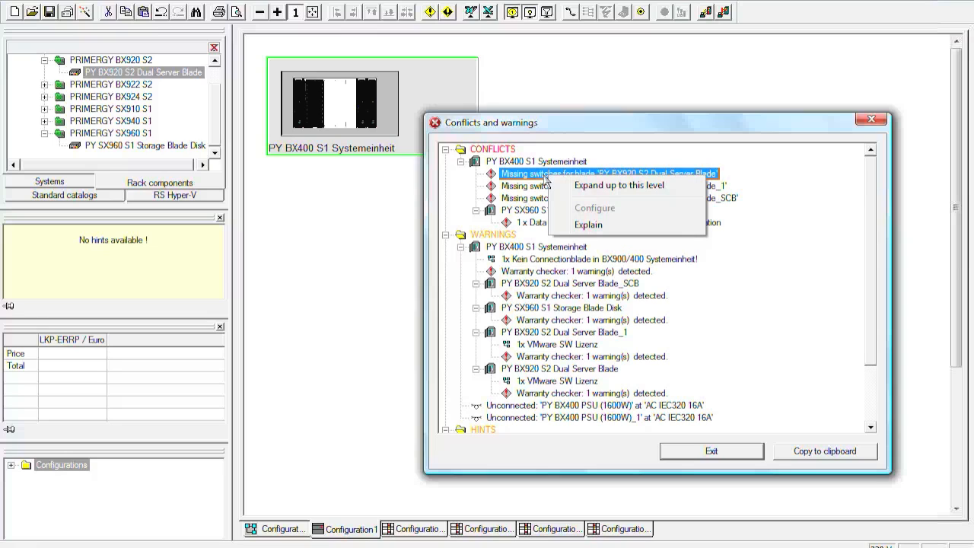
left_click(537, 179)
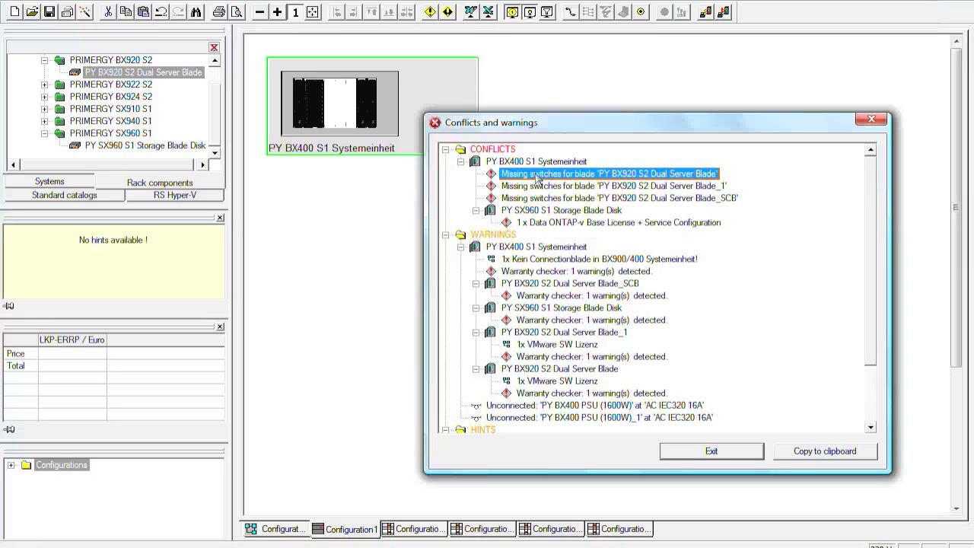
right_click(538, 180)
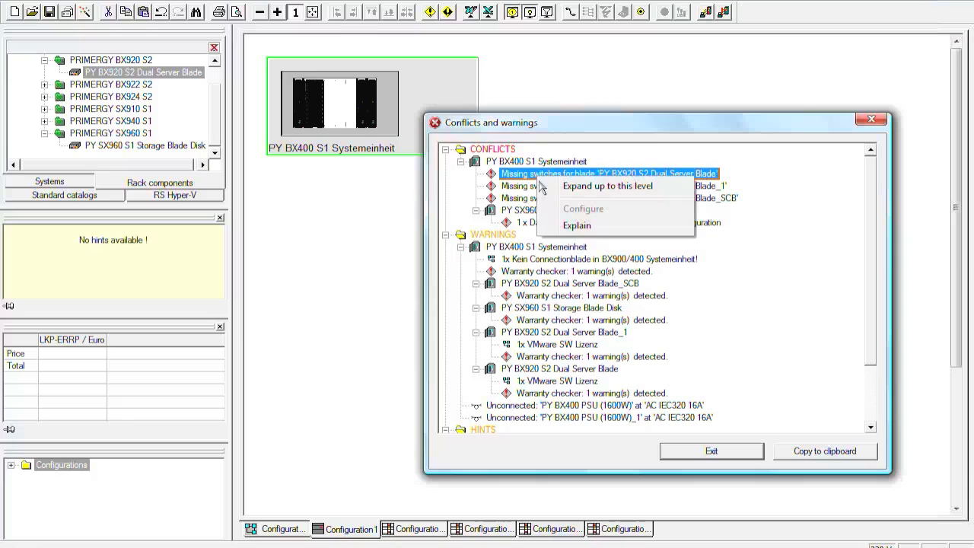
left_click(580, 187)
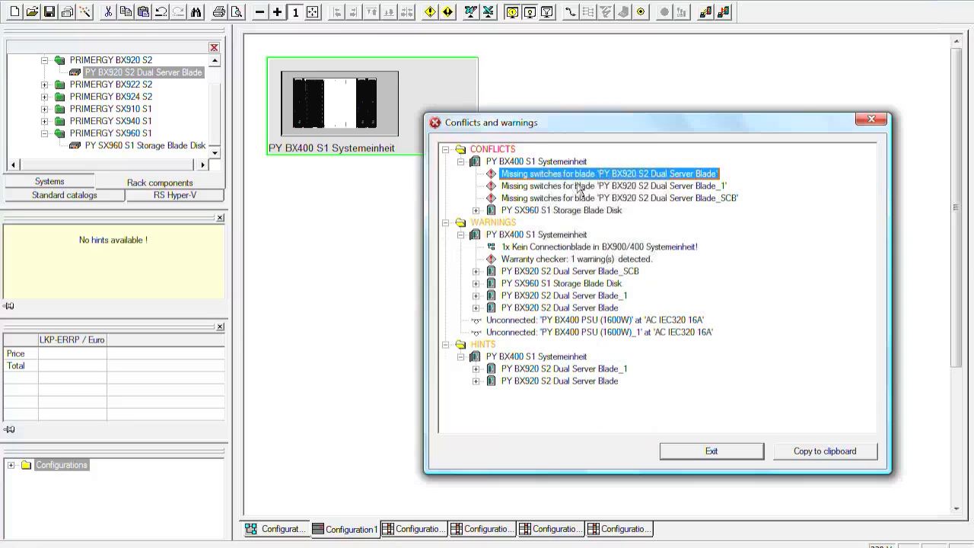
right_click(565, 180)
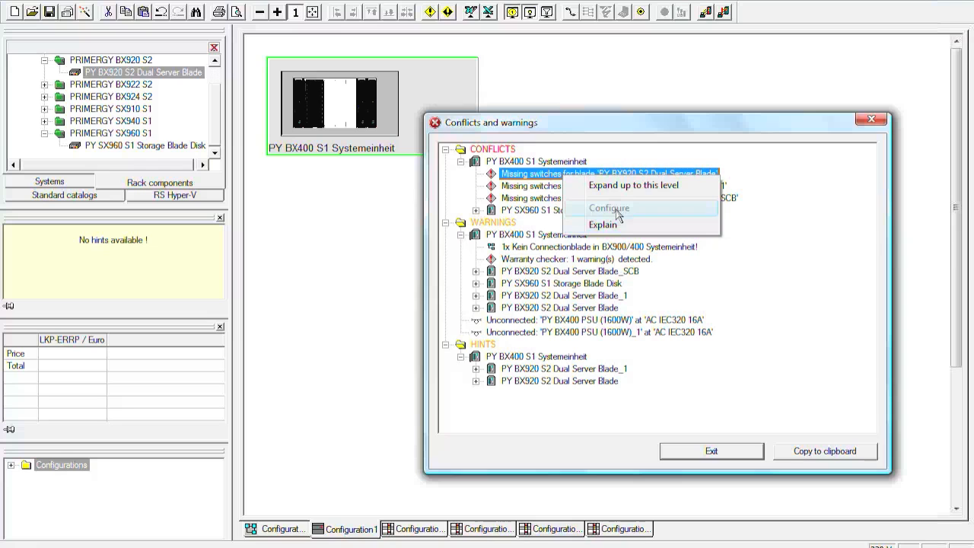
left_click(712, 452)
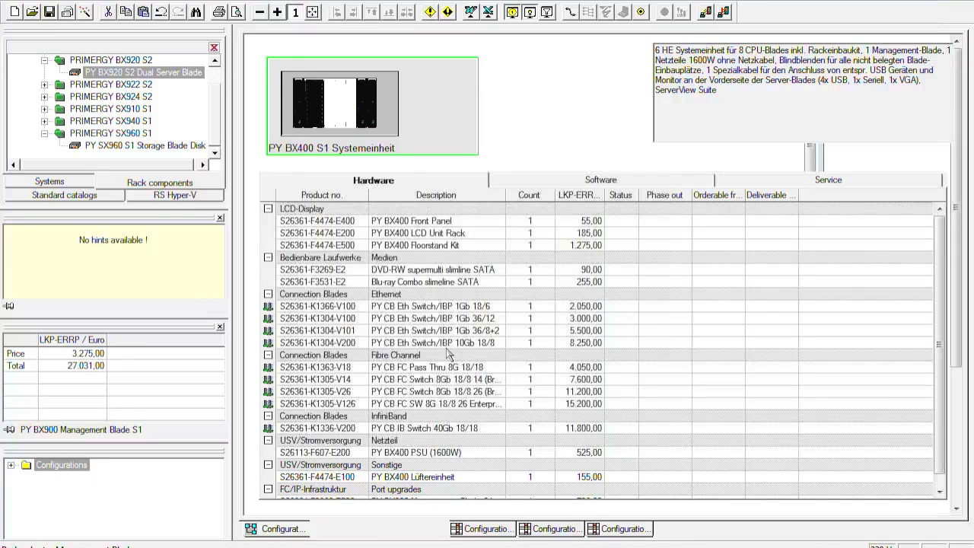
Step: Set the PY CB Eth Switch/IBP 1Gb 36/12 (S26361-K1304-V100) count to 1 in the BX400 S1 chassis and return to the rack view
left_click(492, 321)
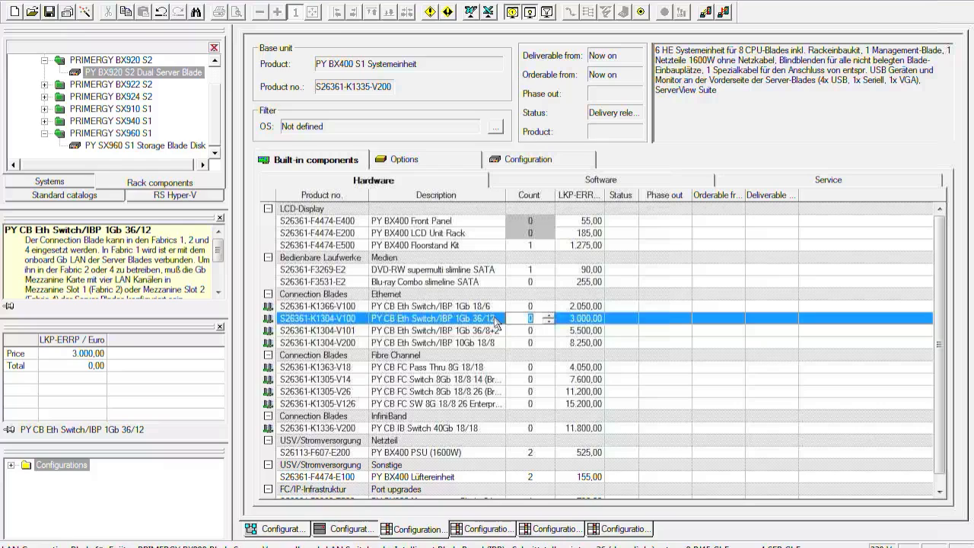
left_click(549, 316)
left_click(350, 528)
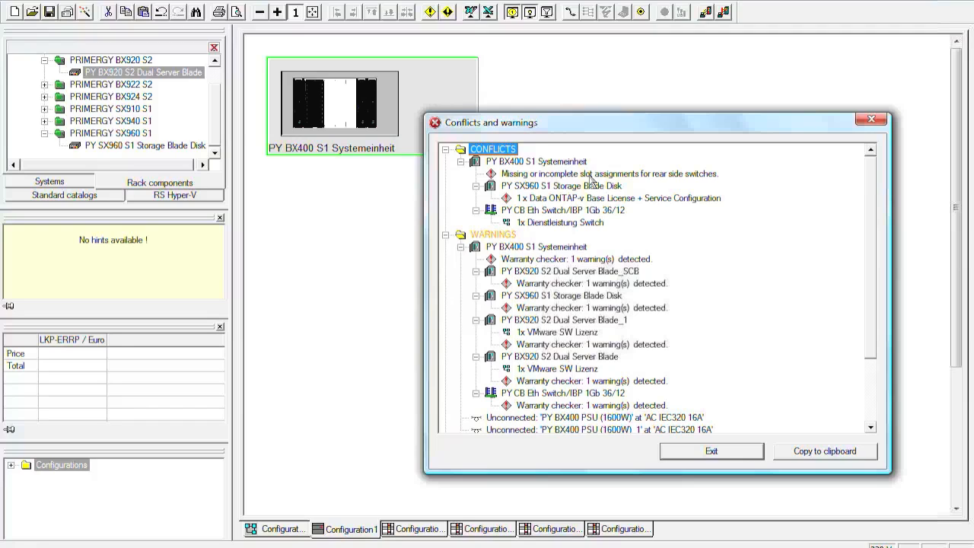
Step: Configure the chassis's missing rear switch slot assignment by placing the PY CB Eth Switch/IBP 1Gb 36/12 in slot CB1
right_click(590, 177)
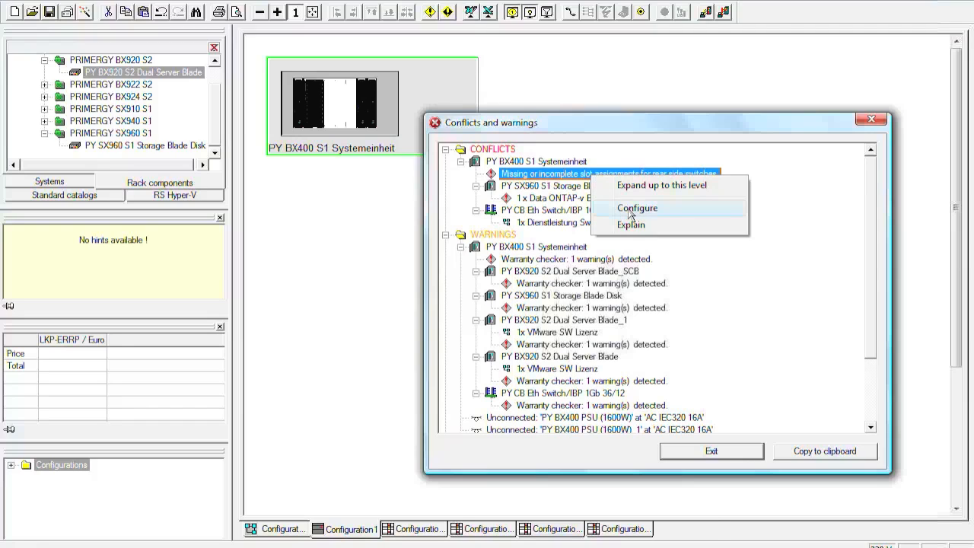
left_click(636, 209)
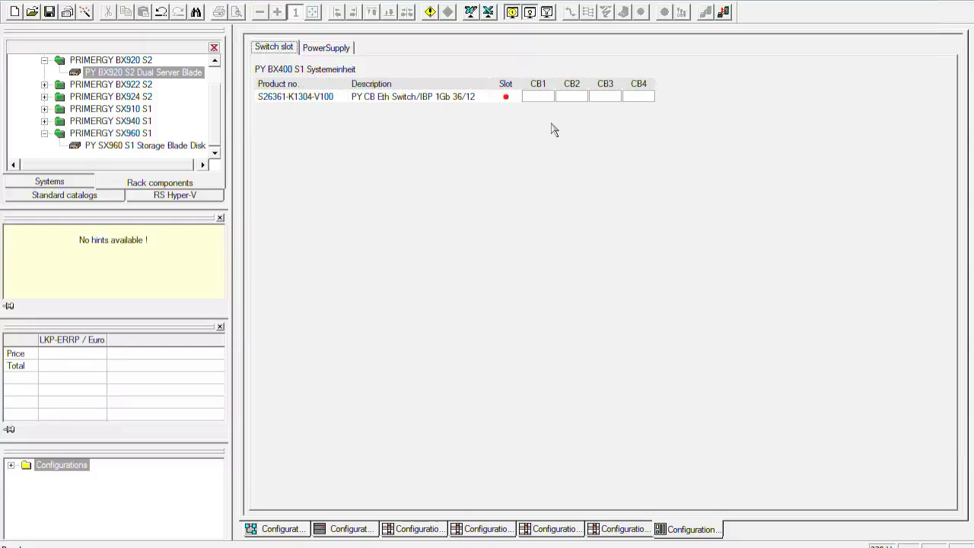
left_click(542, 98)
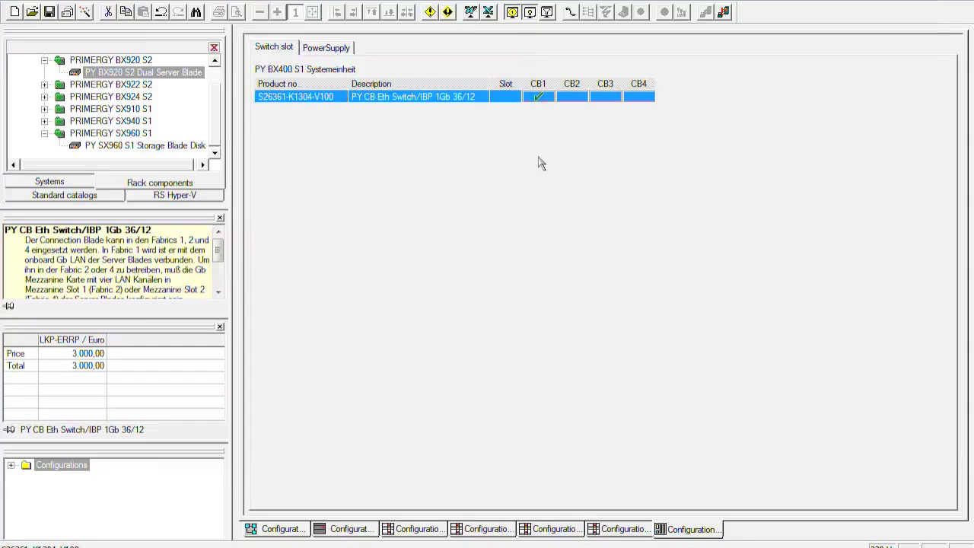
Step: Assign the two BX400 PSUs (1600W) to slots PSU1 and PSU3 and the two fan units (Lüftereinheit) to PSU2 and PSU4
left_click(344, 53)
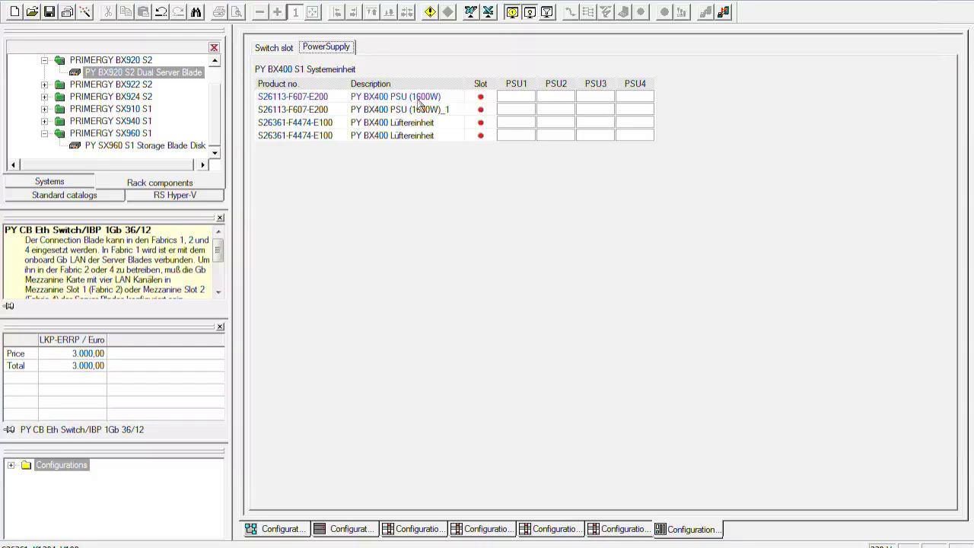
left_click(511, 98)
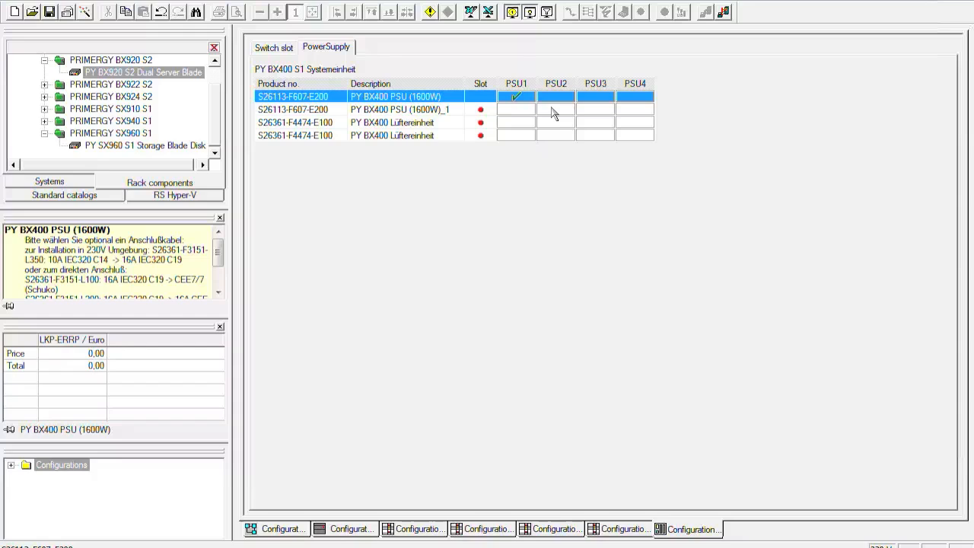
left_click(597, 111)
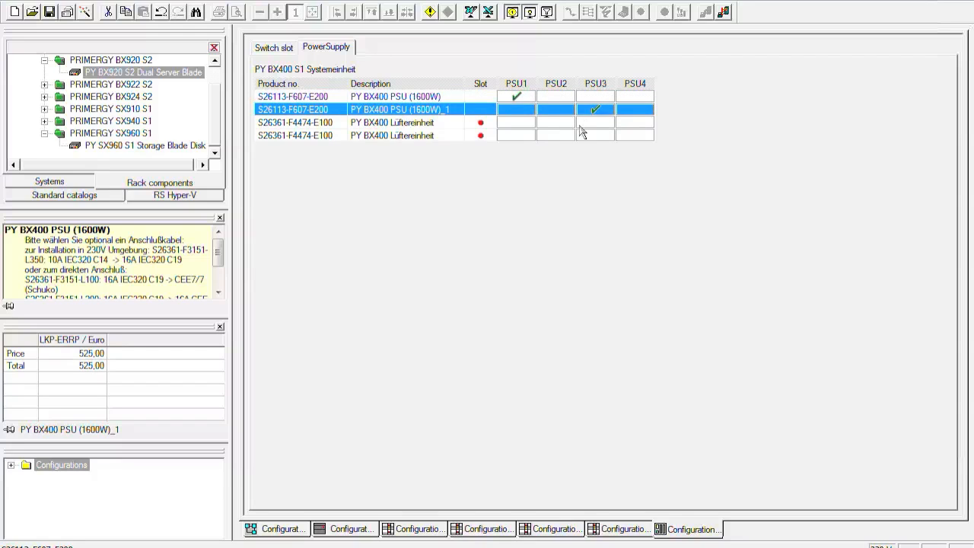
left_click(579, 127)
left_click(635, 136)
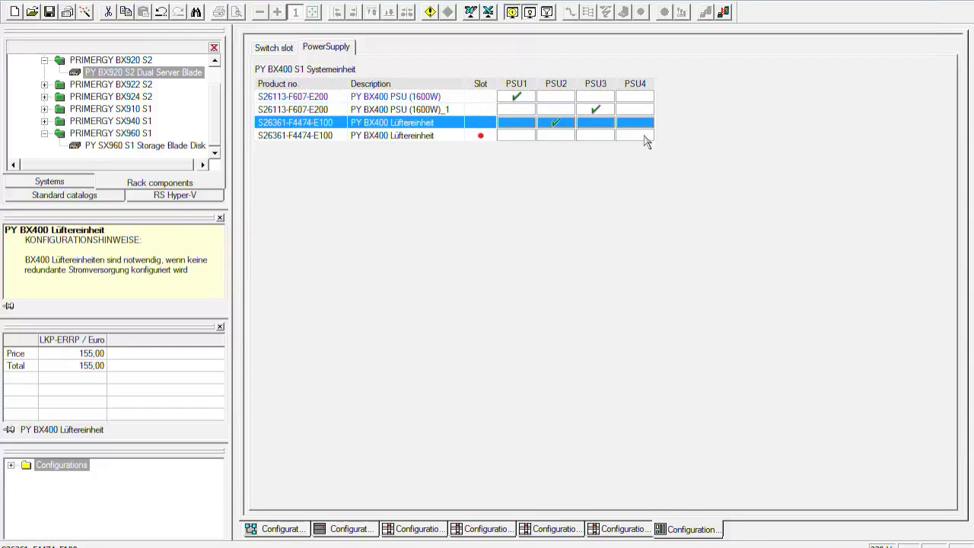
Step: Move the second BX400 PSU to slot PSU2, put the first fan unit in PSU3, and return to the rack view
left_click(556, 111)
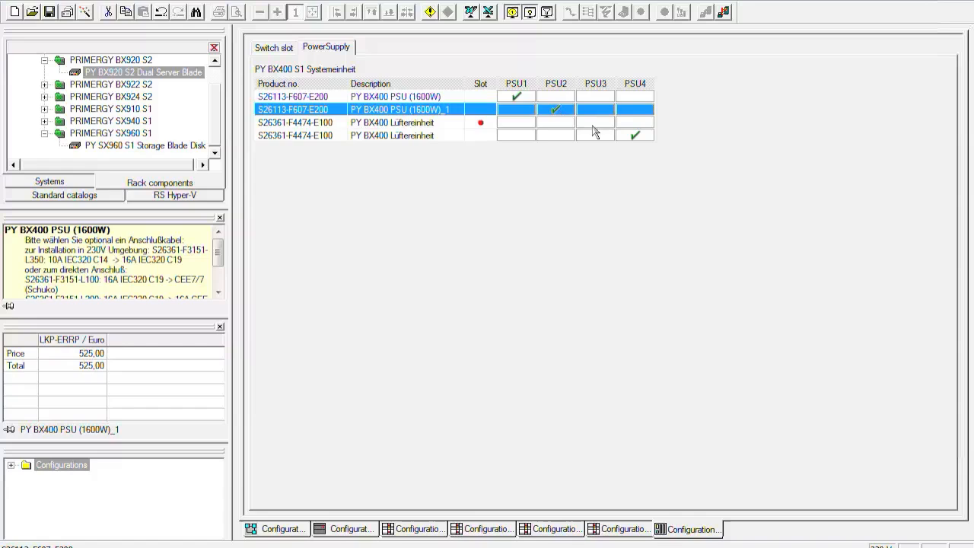
left_click(591, 126)
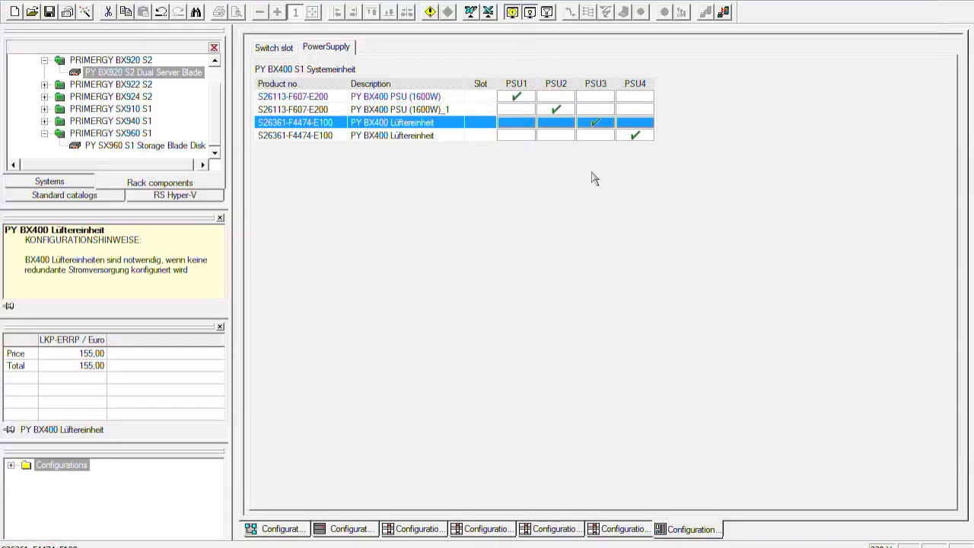
left_click(357, 530)
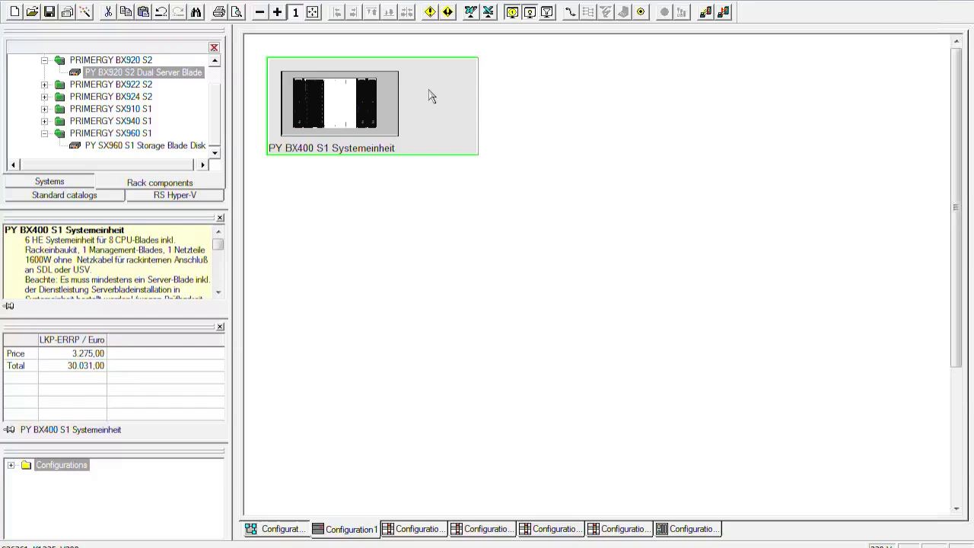
Step: Recheck the configuration and resolve the storage blade's Data ONTAP-v service conflict by adding one SP 1J S&S ONTAP,5x9
left_click(430, 13)
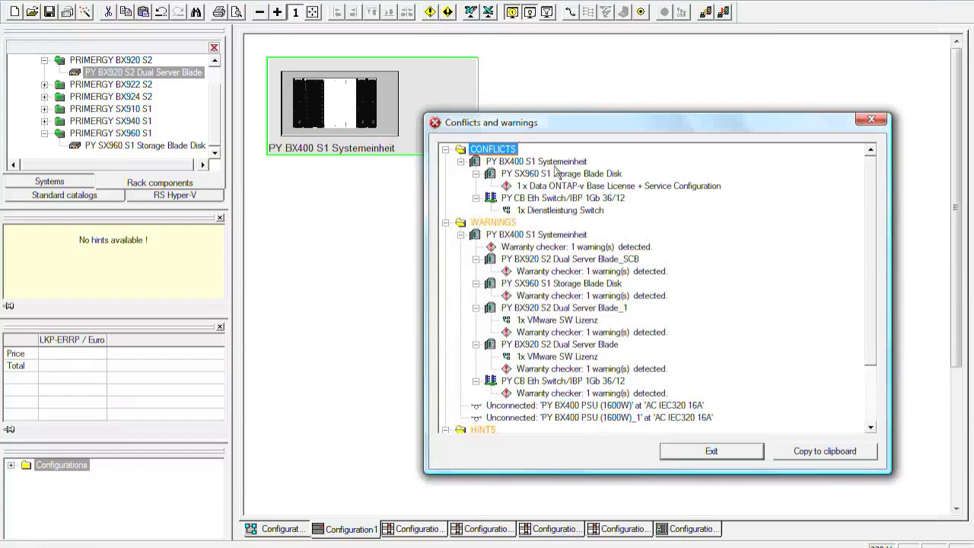
right_click(594, 188)
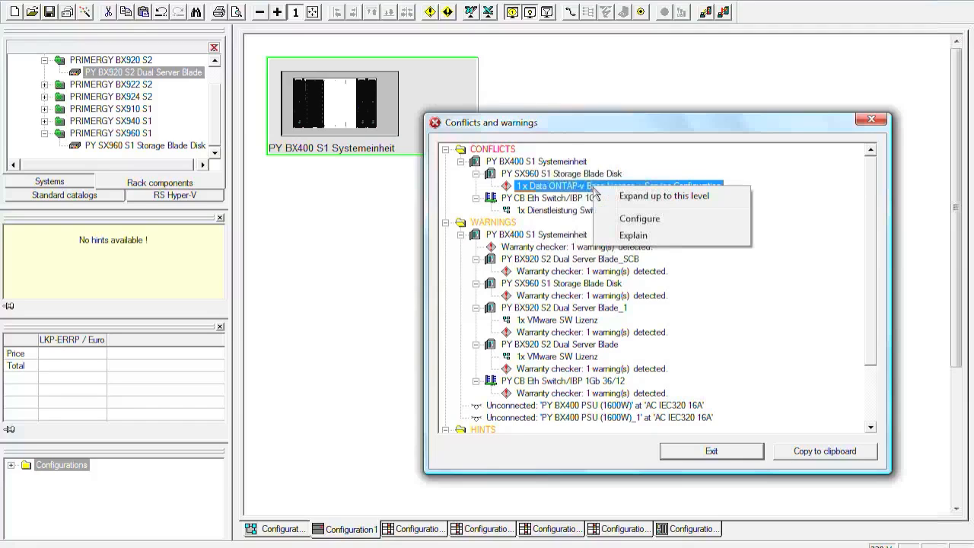
left_click(645, 221)
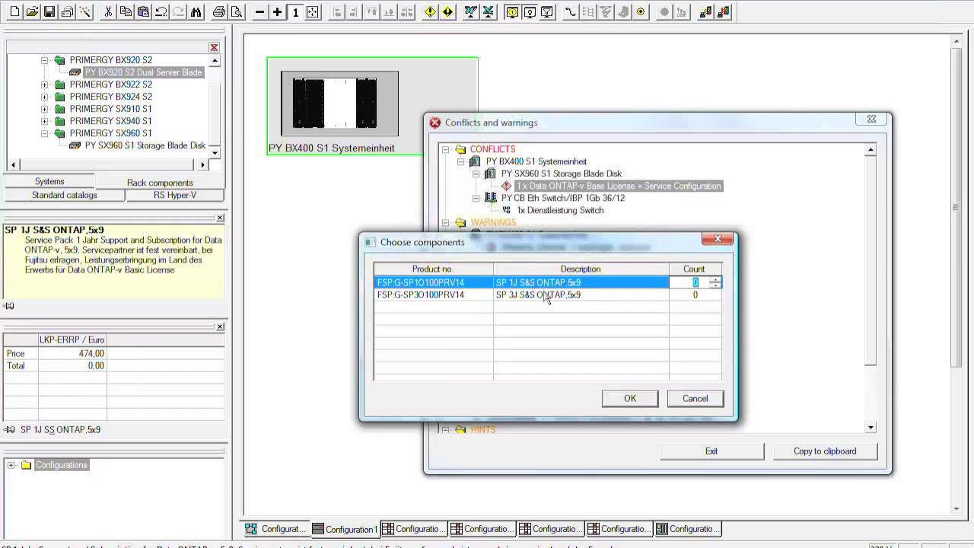
left_click(573, 297)
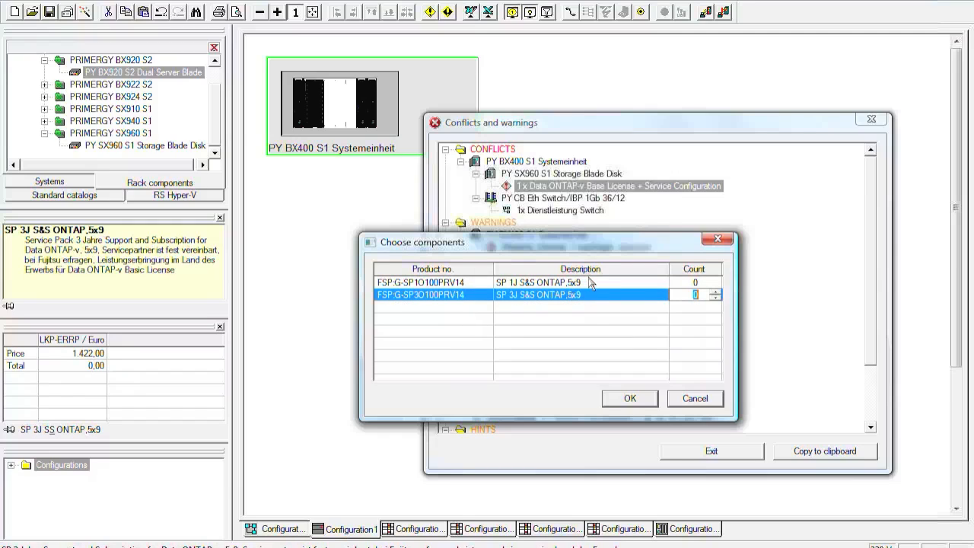
left_click(591, 284)
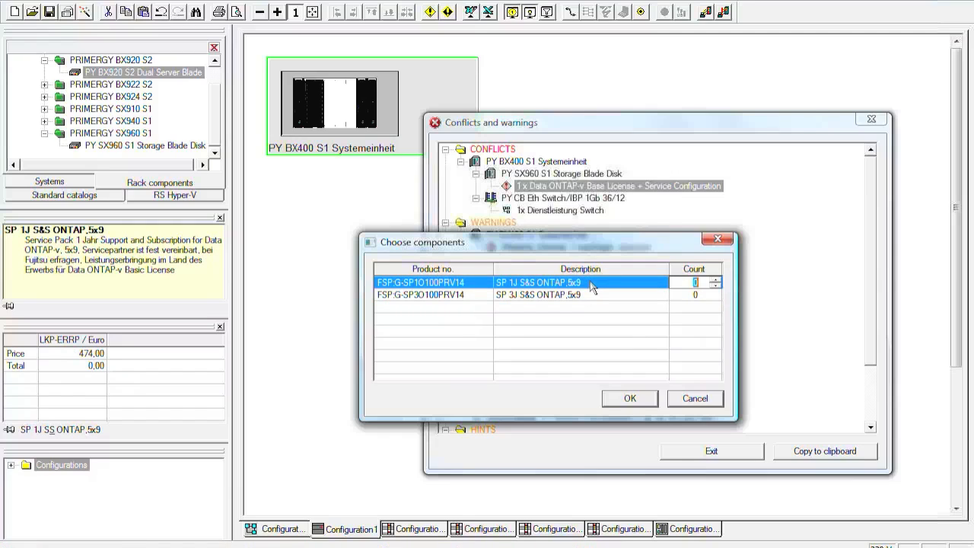
left_click(715, 279)
left_click(630, 398)
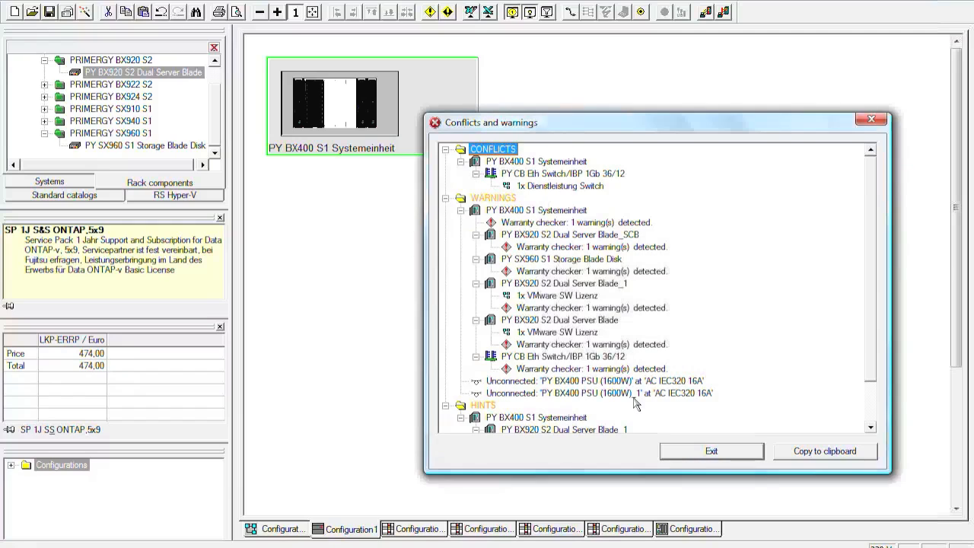
Step: Resolve the Ethernet switch's Dienstleistung Switch conflict by inserting Bladeinstallation in Systemeinheit, and close the report
right_click(576, 191)
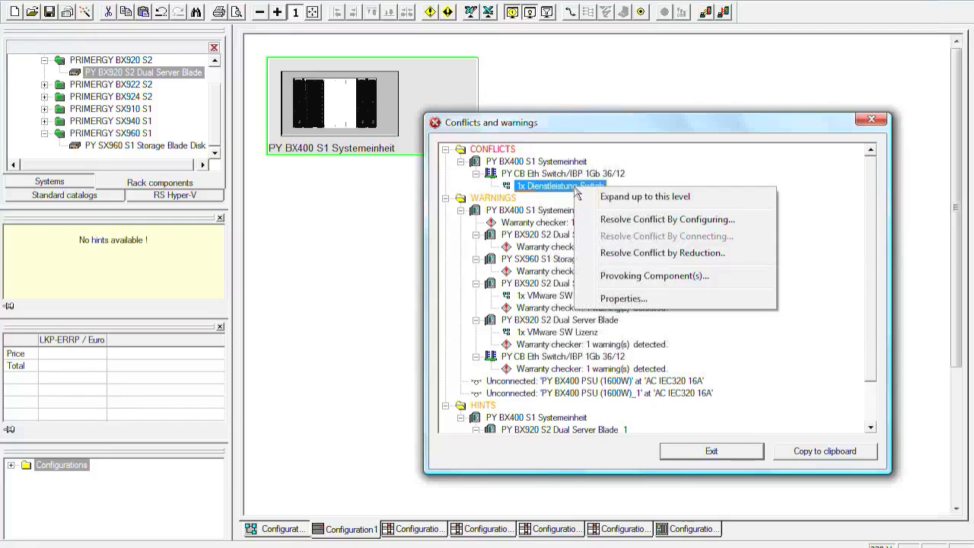
left_click(660, 220)
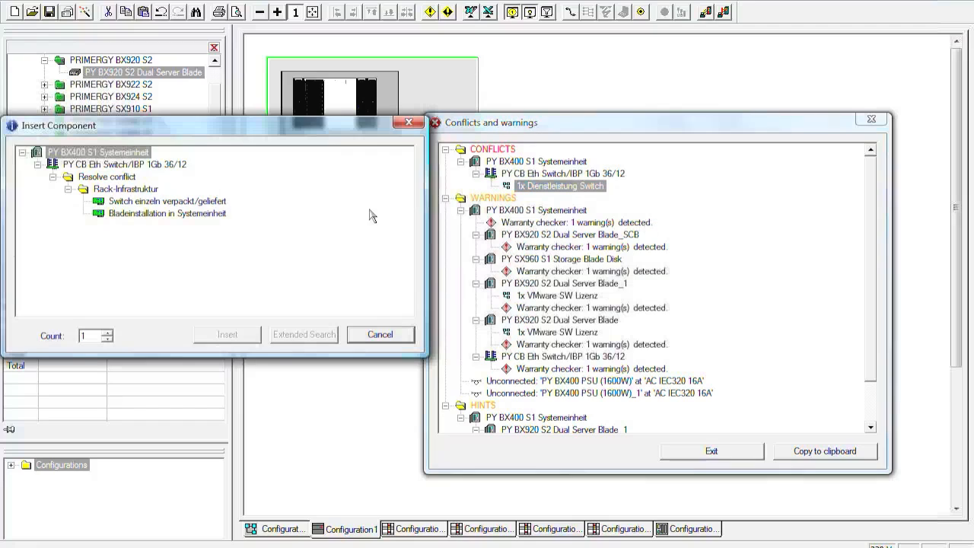
double_click(161, 216)
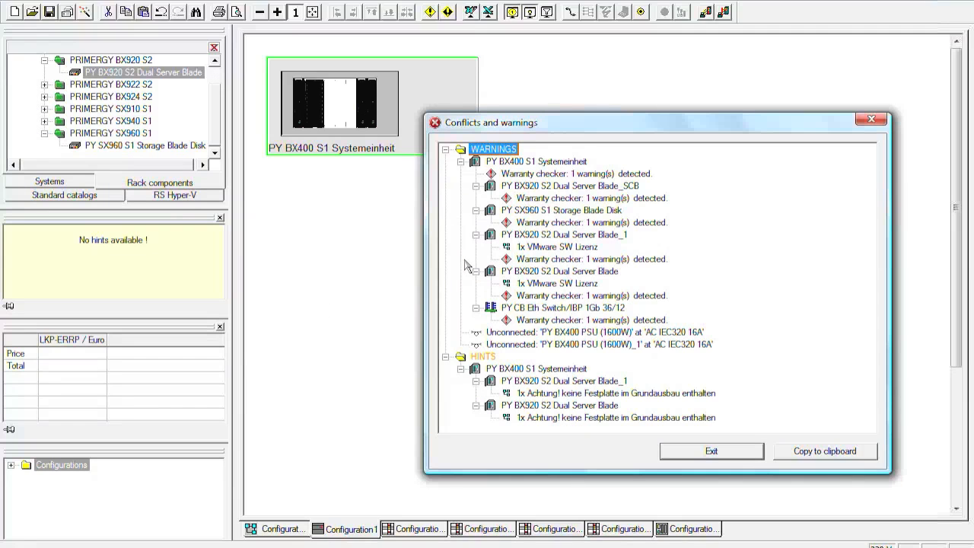
left_click(718, 455)
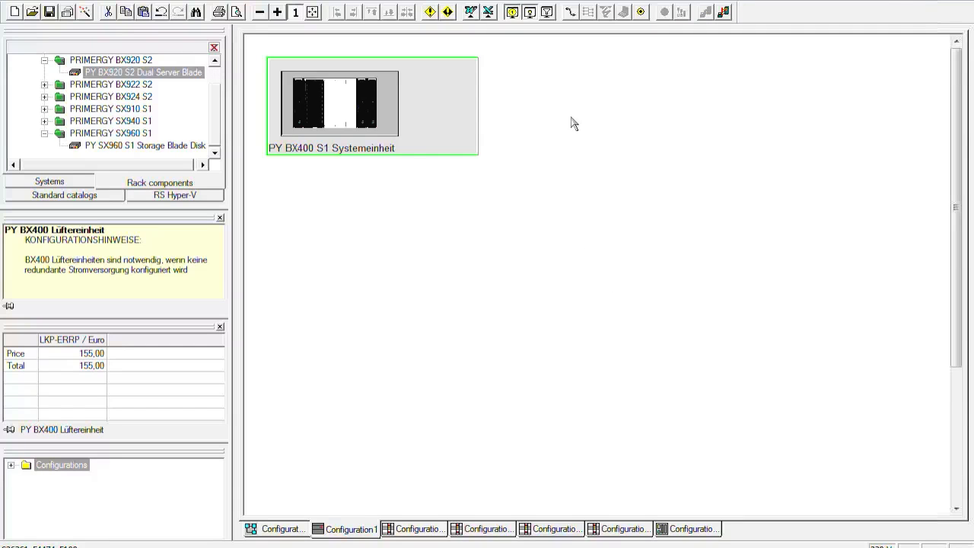
Step: Confirm the standard warranty for all systems in the service assistant, review its protocol down to Warranty Group Y17, and close it
left_click(643, 12)
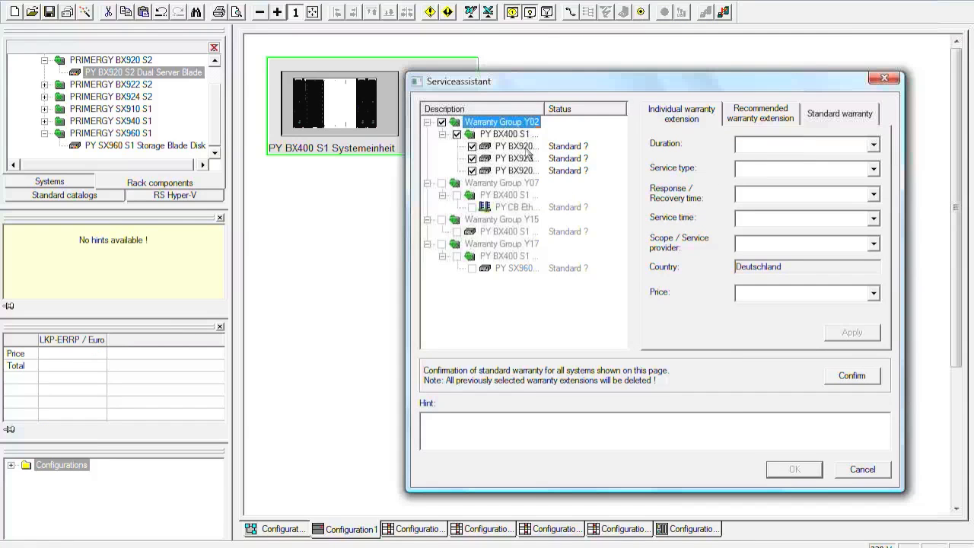
left_click(749, 122)
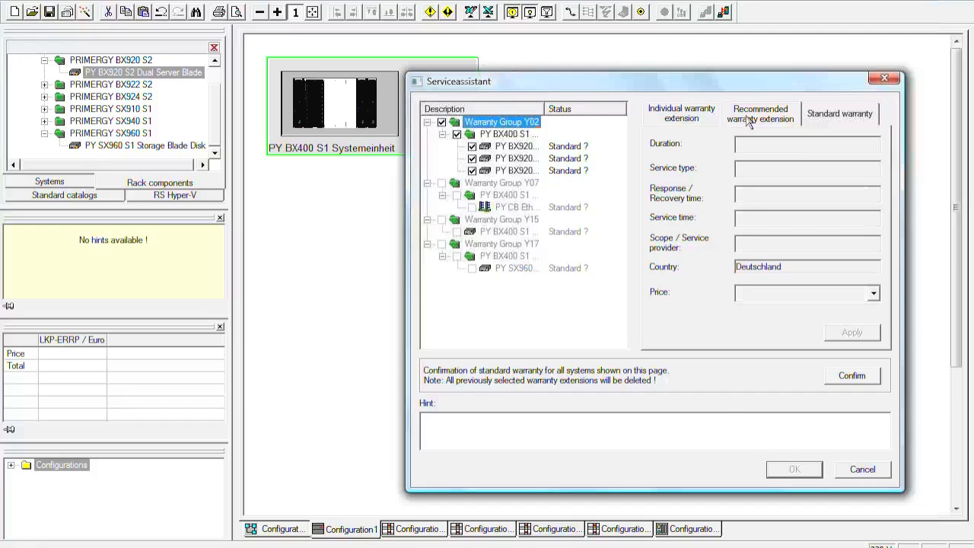
left_click(524, 146)
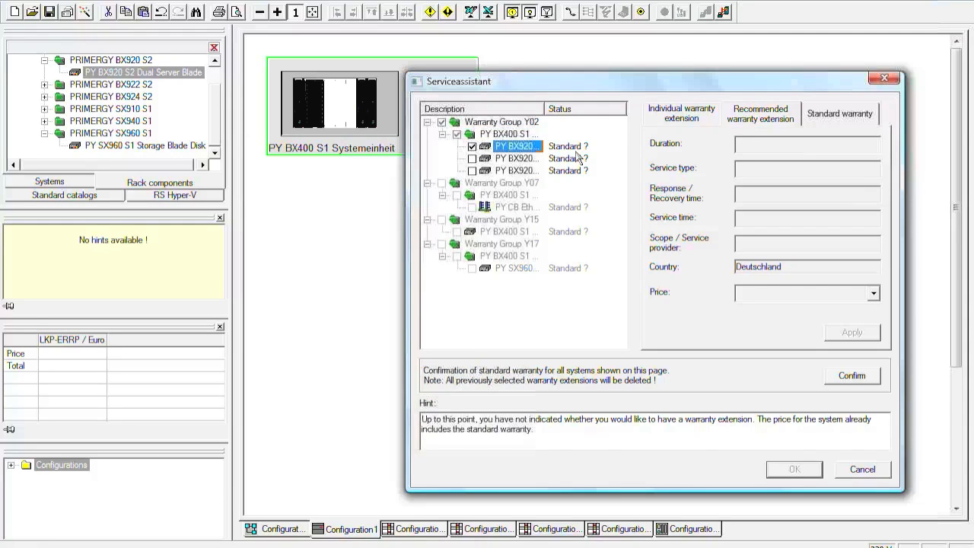
left_click(471, 159)
left_click(807, 119)
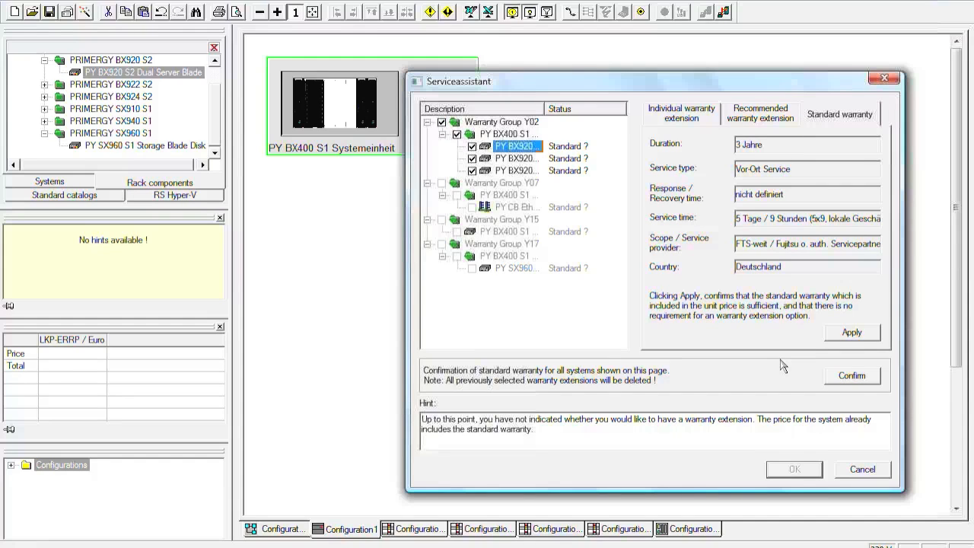
left_click(850, 380)
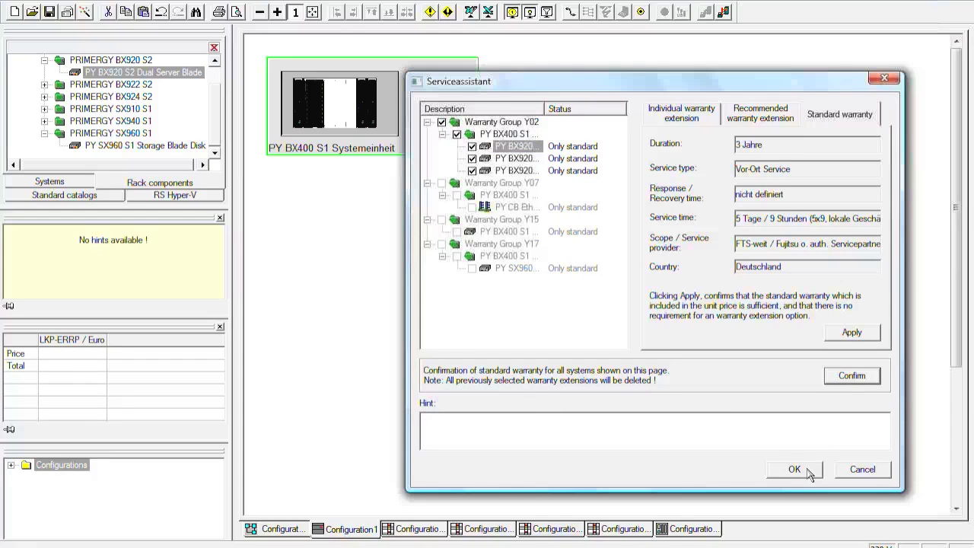
left_click(809, 472)
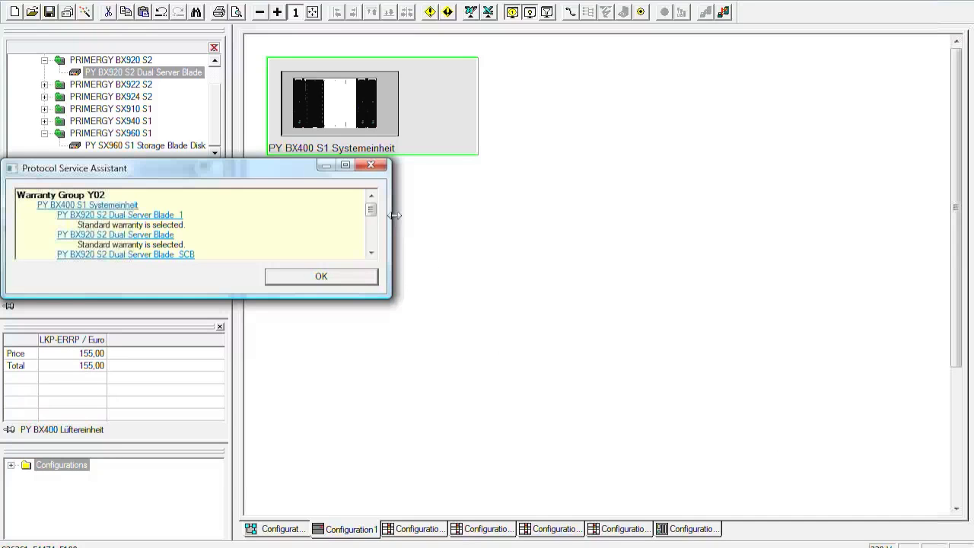
left_click_drag(373, 216, 372, 239)
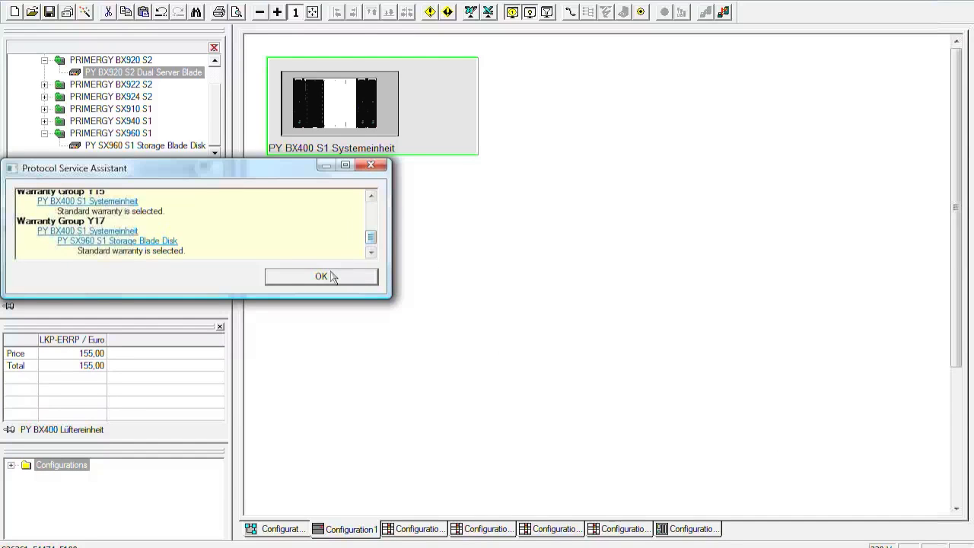
left_click(321, 276)
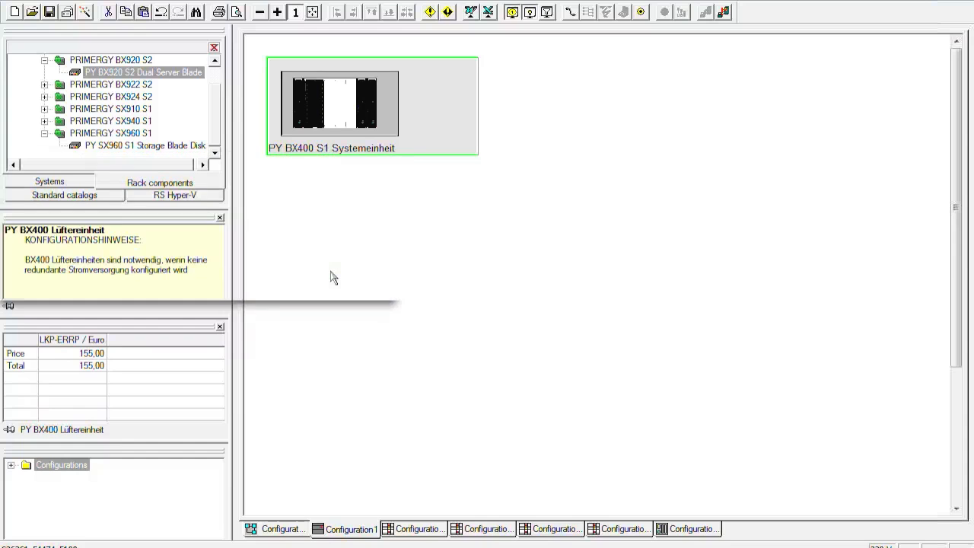
Step: Recheck the configuration and resolve the VMware SW Lizenz warning of PY BX920 S2 Dual Server Blade_1 by inserting one VMware Essentials Plus w/o SP-1yr
left_click(430, 12)
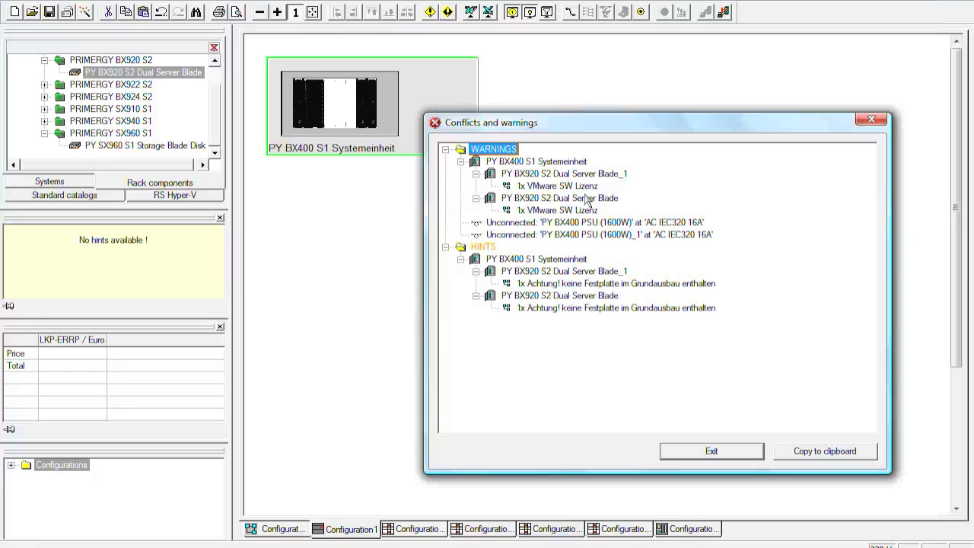
right_click(584, 185)
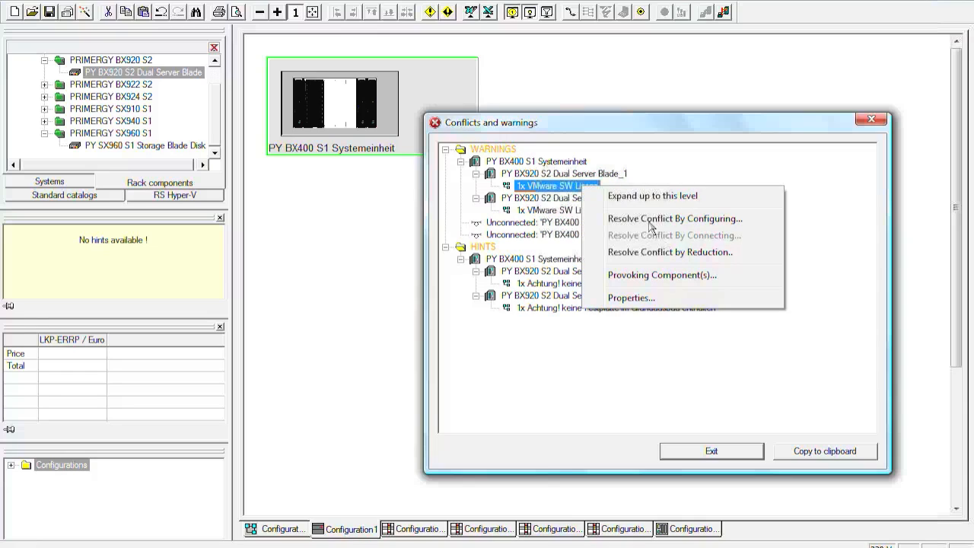
left_click(654, 222)
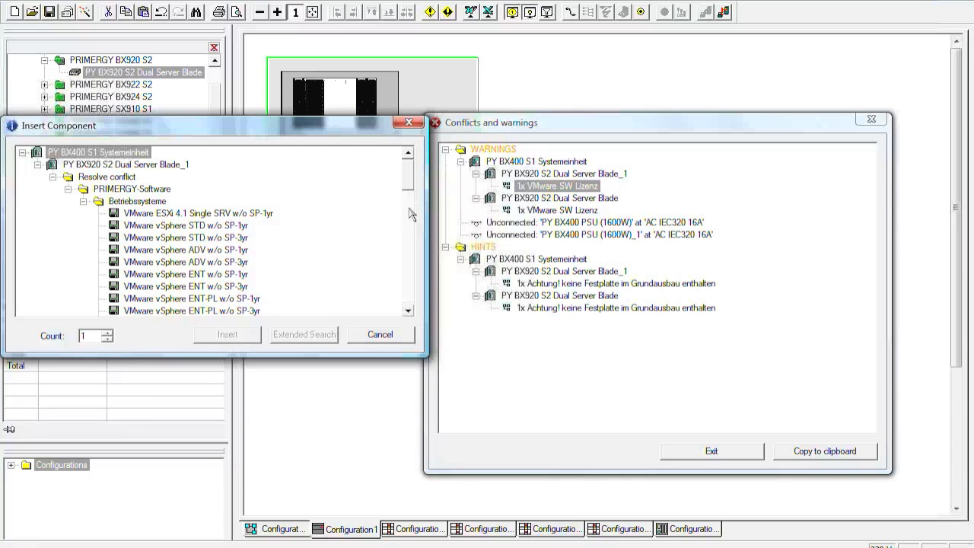
left_click(411, 215)
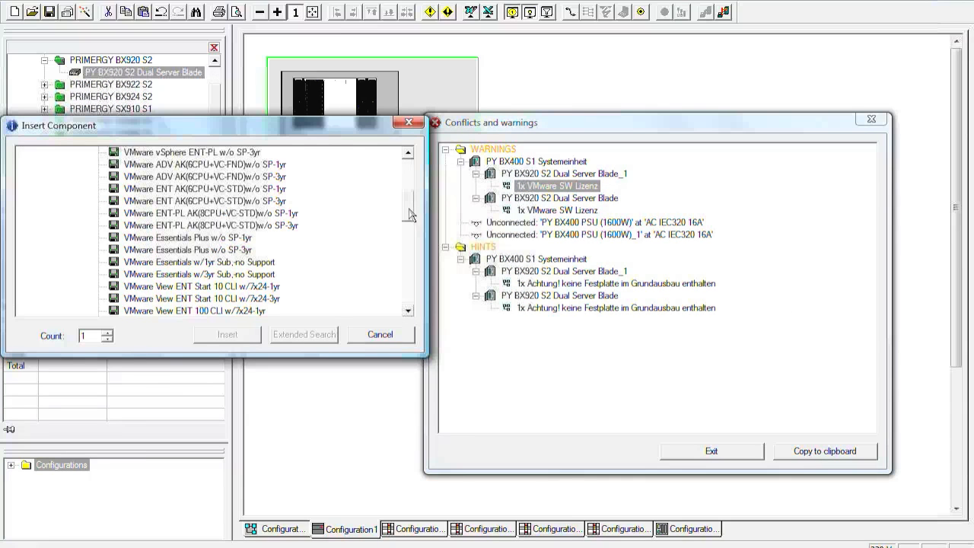
left_click(185, 238)
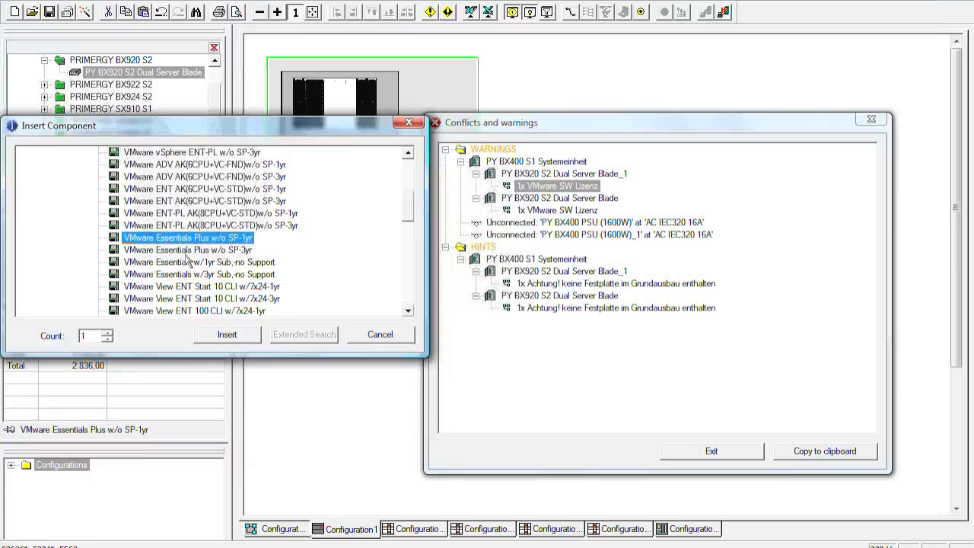
left_click(227, 335)
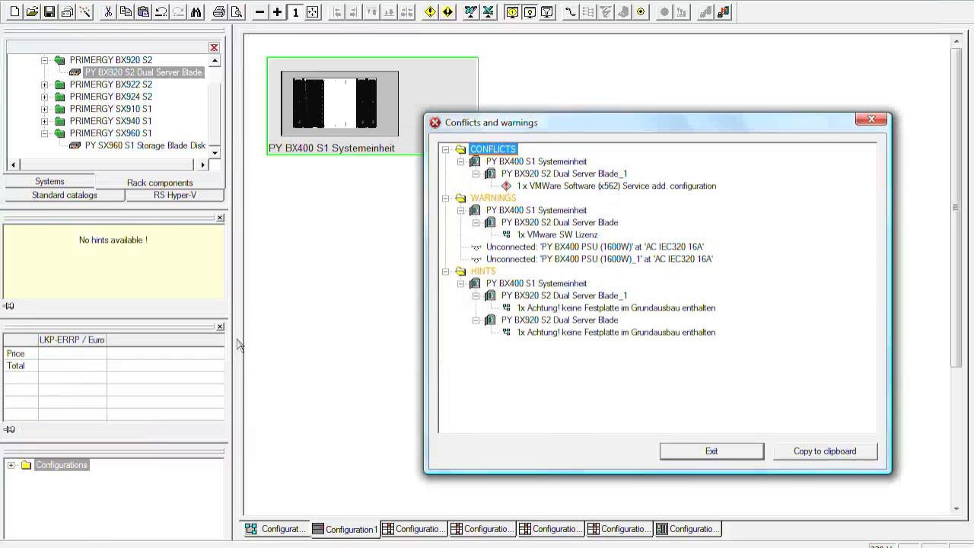
Step: Resolve the VMware software service conflict of PY BX920 S2 Dual Server Blade_1 by adding one SP 1J Essentials PL,7x24, and close the report
right_click(584, 189)
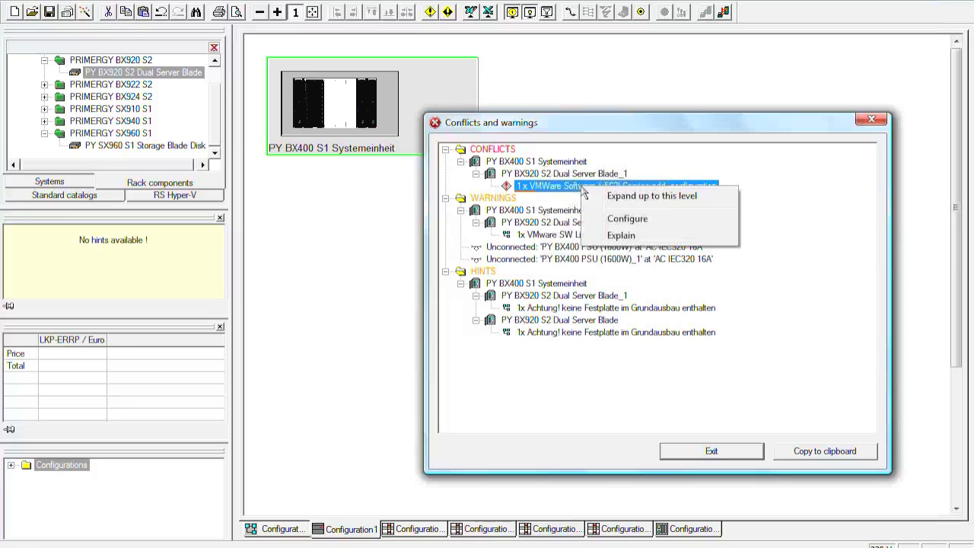
left_click(627, 221)
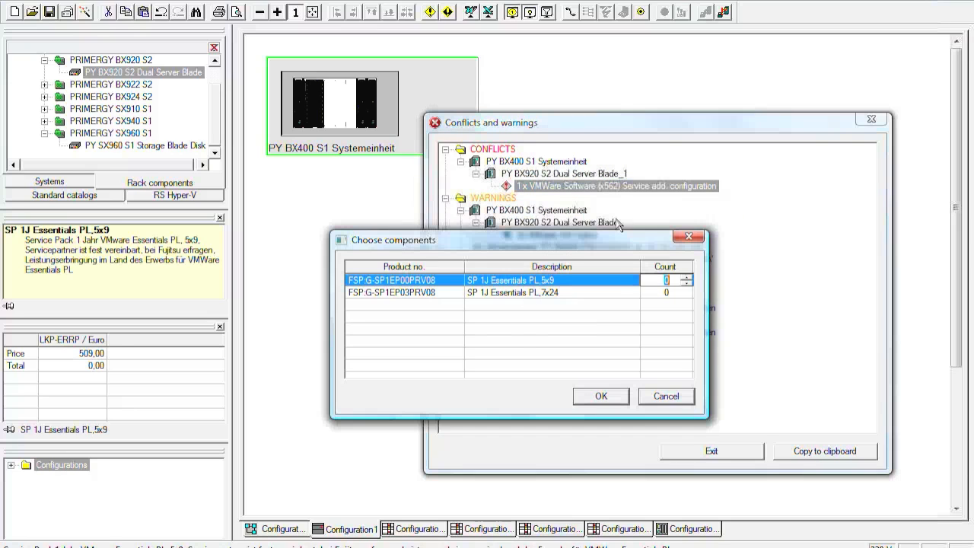
left_click(667, 294)
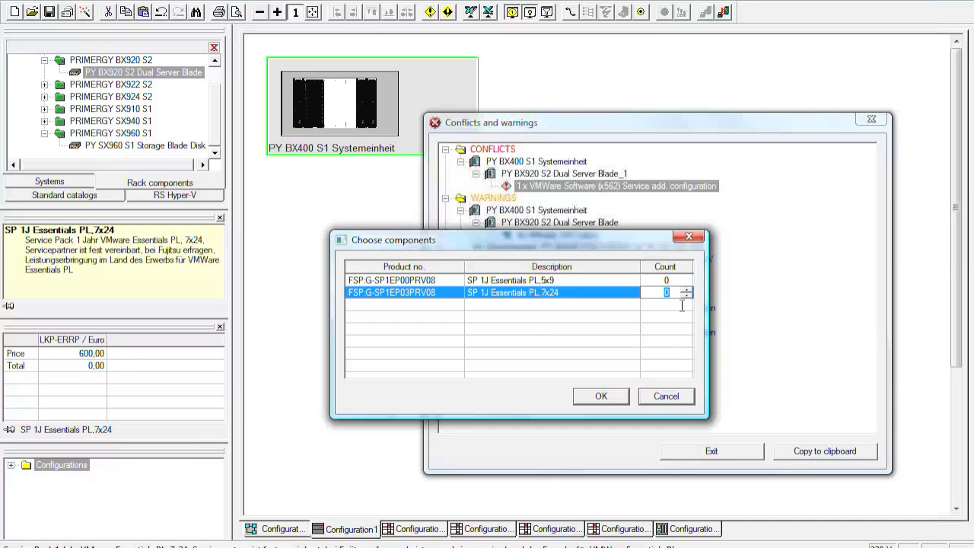
type("1")
left_click(598, 399)
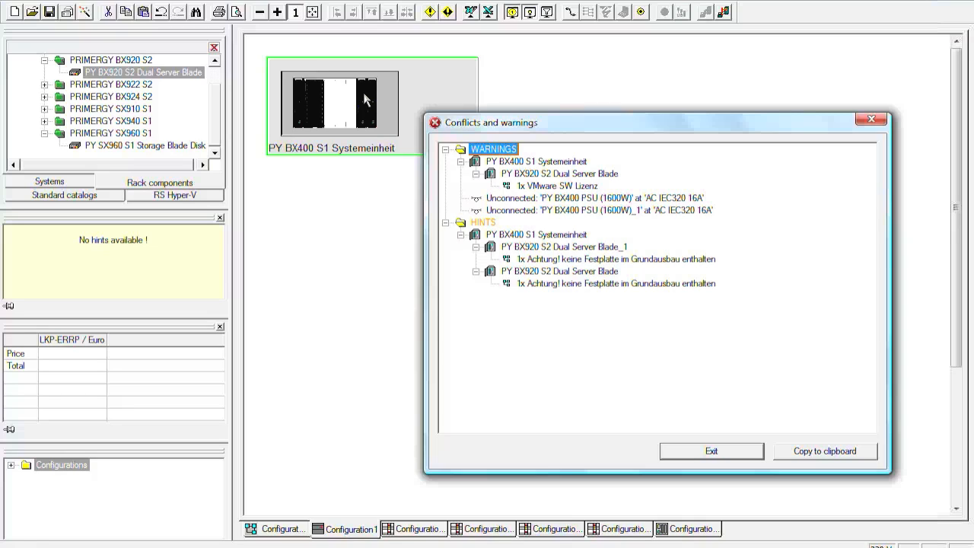
left_click(712, 453)
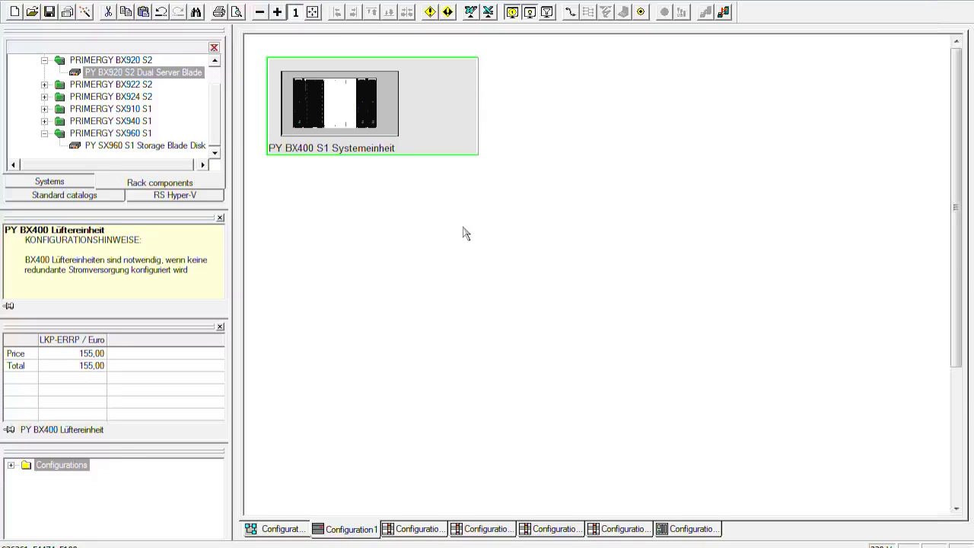
Step: Open the Power-Calculator for the PY BX400 S1 Systemeinheit and set the ambient temperature to 30°C - 35°C
right_click(463, 93)
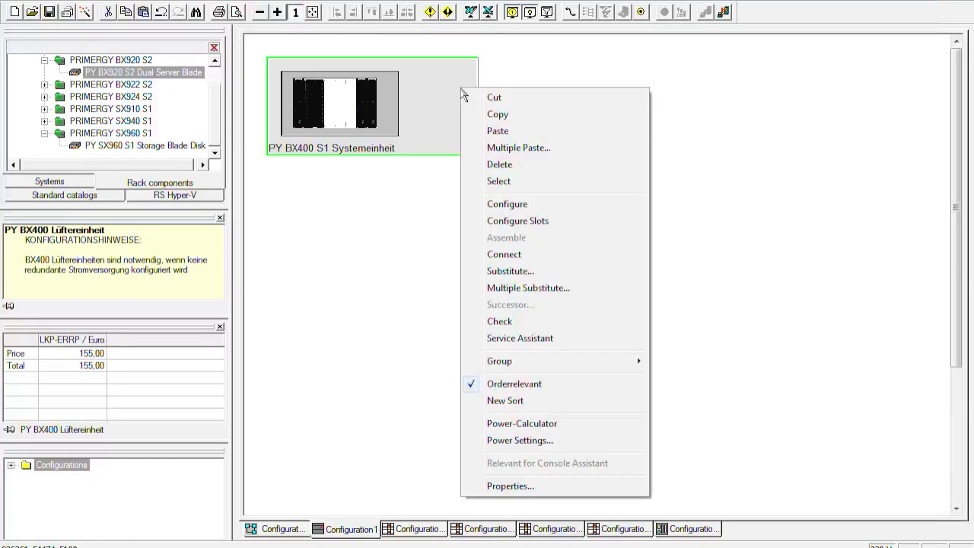
left_click(544, 425)
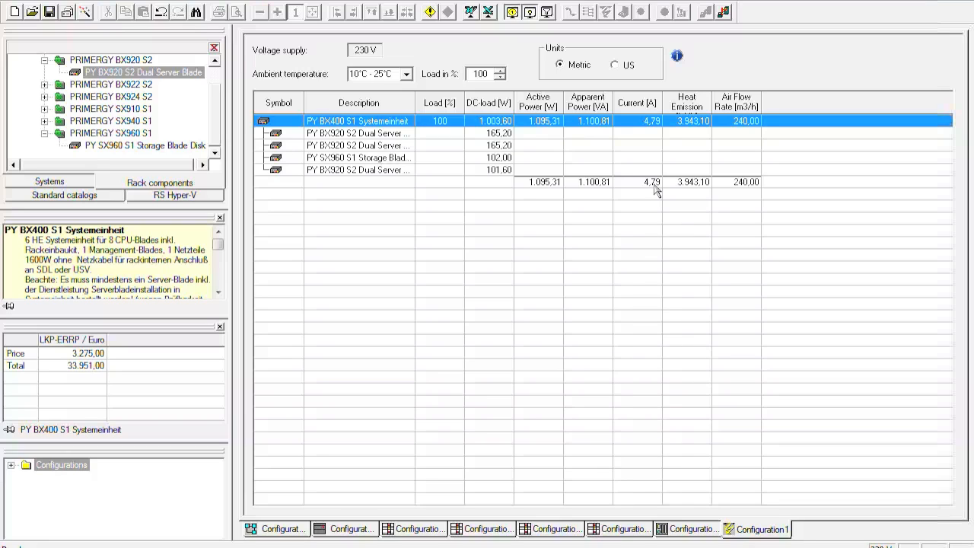
left_click(406, 74)
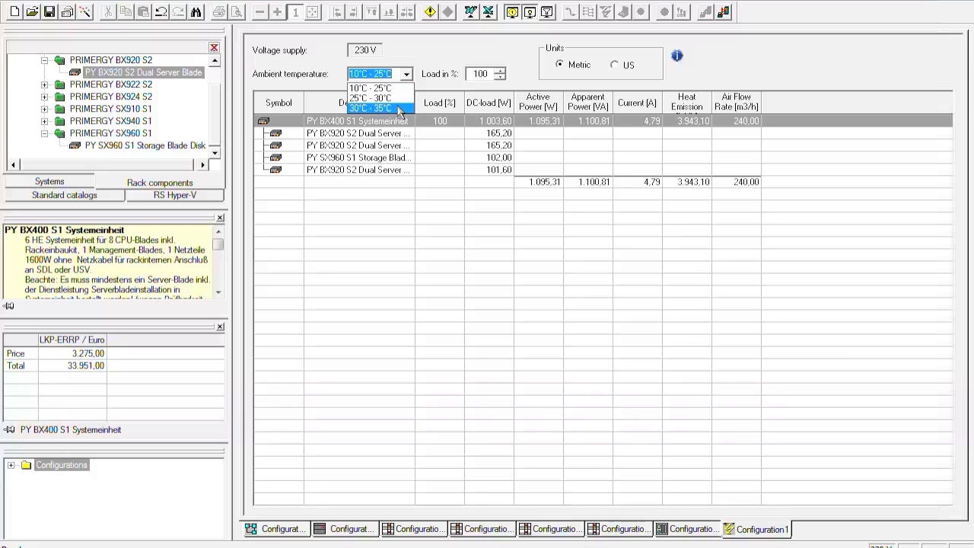
left_click(400, 108)
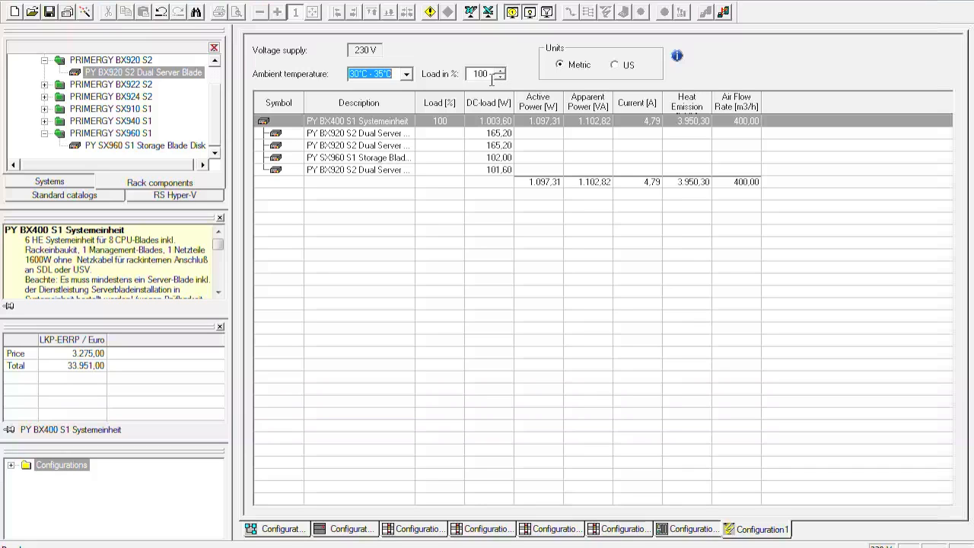
Step: Set the power calculation's load to 10 % and check the entries of the individual server and storage blades
left_click(484, 76)
key("BackSpace")
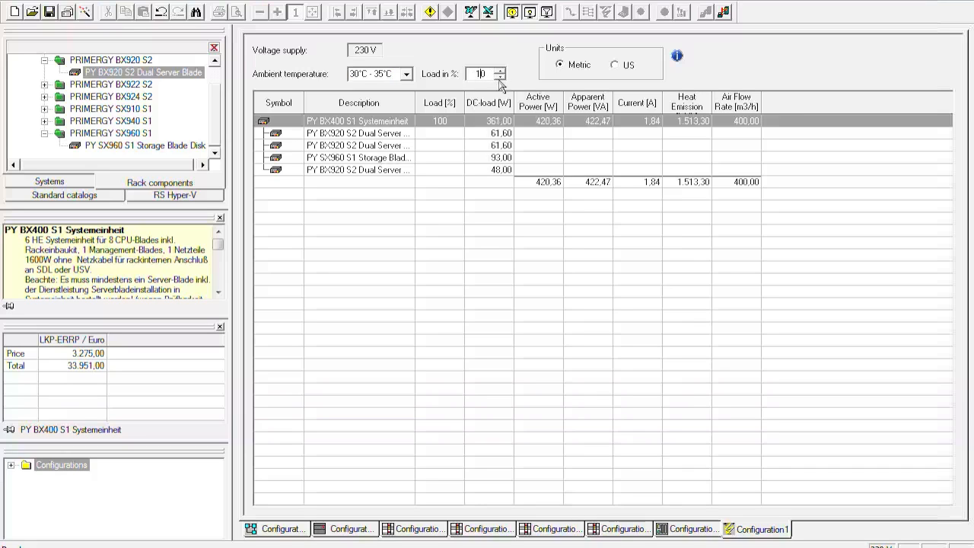
left_click(485, 240)
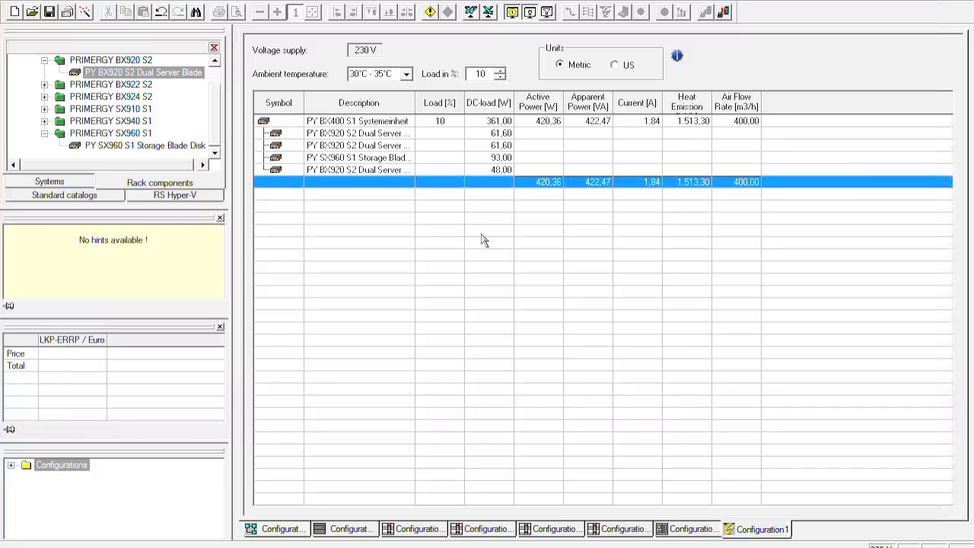
left_click(479, 169)
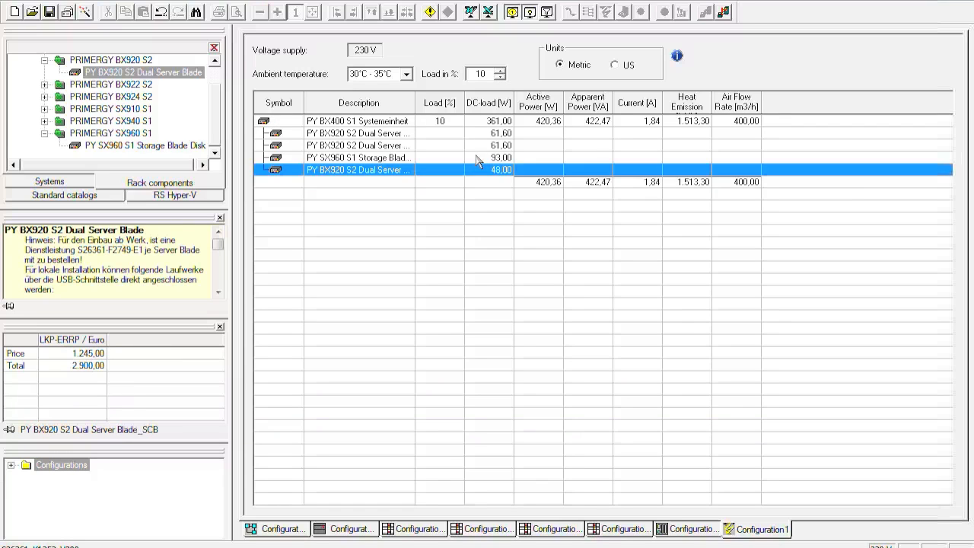
left_click(479, 160)
left_click(481, 147)
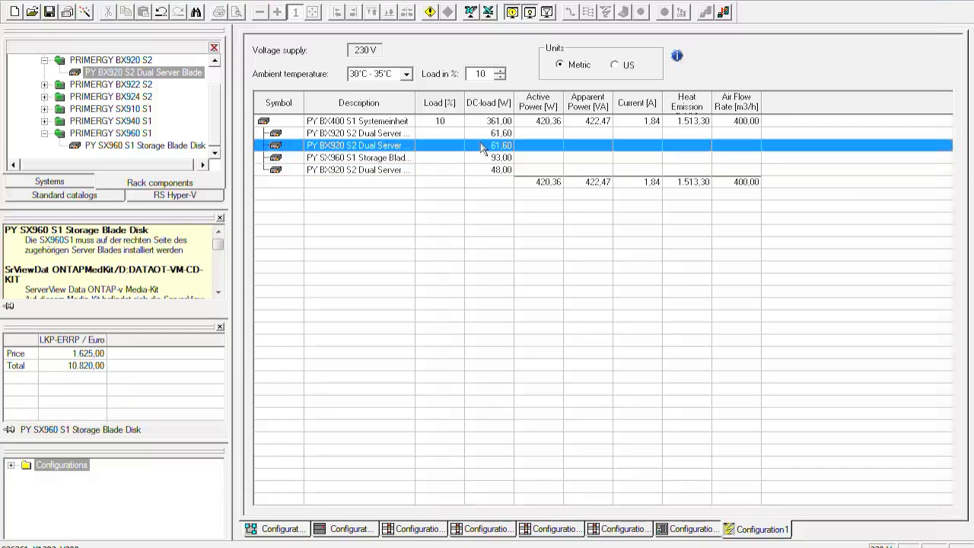
Step: Raise the power calculation's load to 15 % and return to the Configuration1 view showing the chassis
left_click(500, 70)
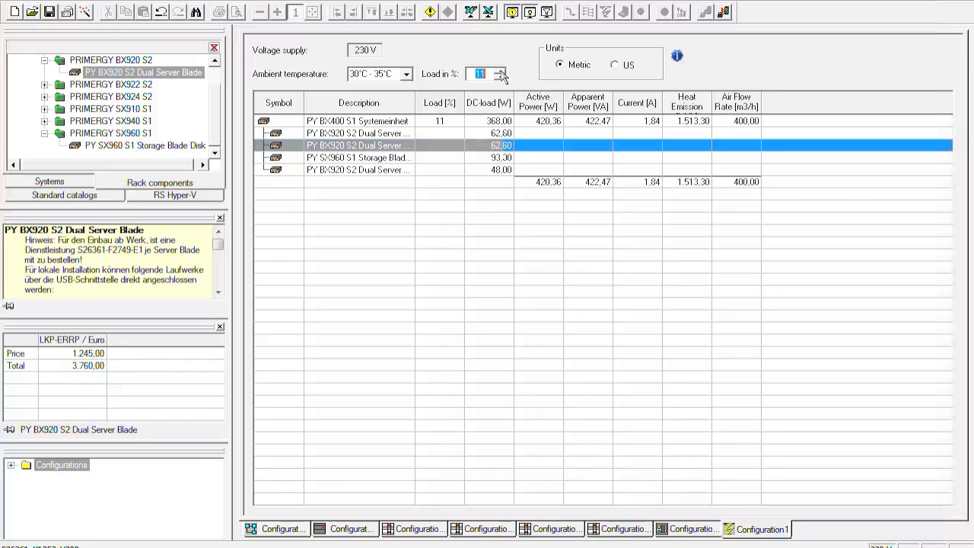
left_click(501, 72)
left_click(501, 72)
left_click(501, 71)
left_click(500, 72)
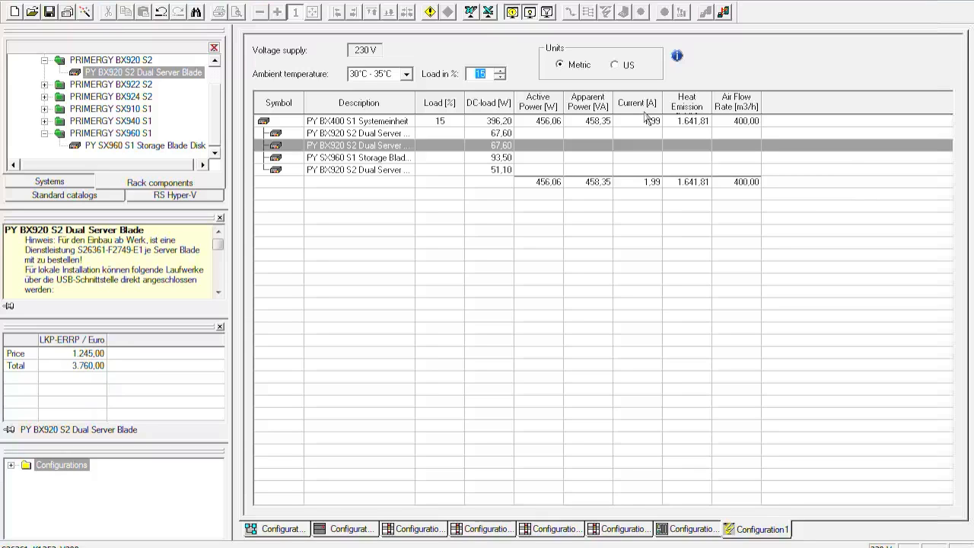
left_click(358, 523)
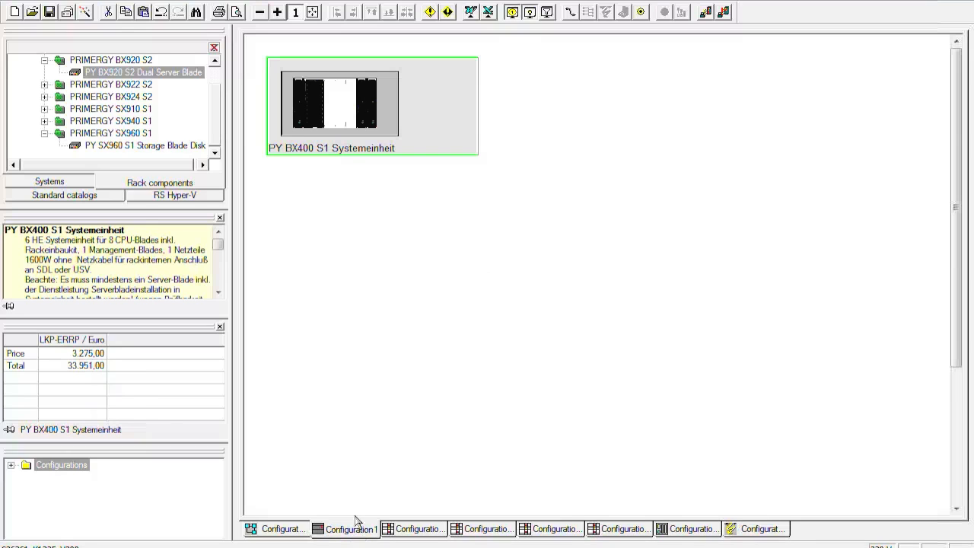
left_click(516, 277)
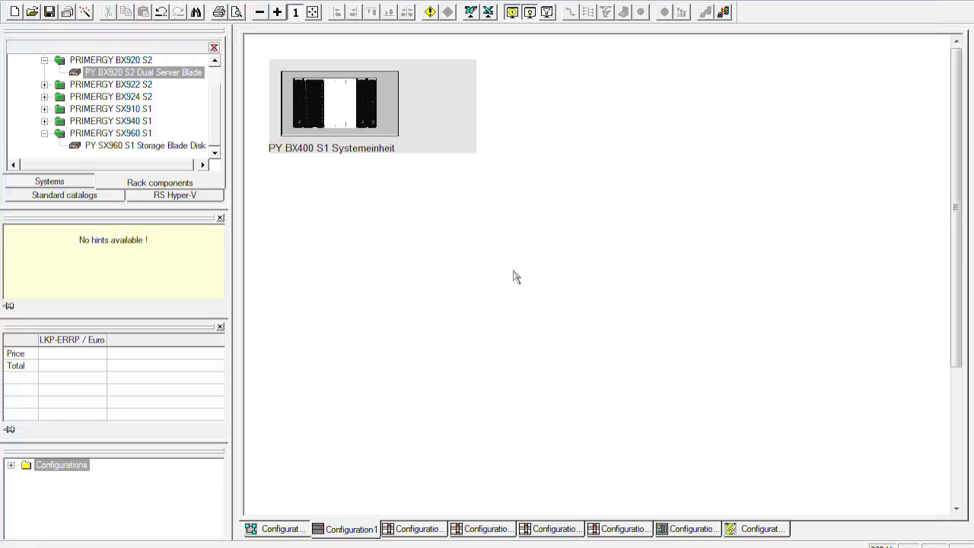
left_click(460, 119)
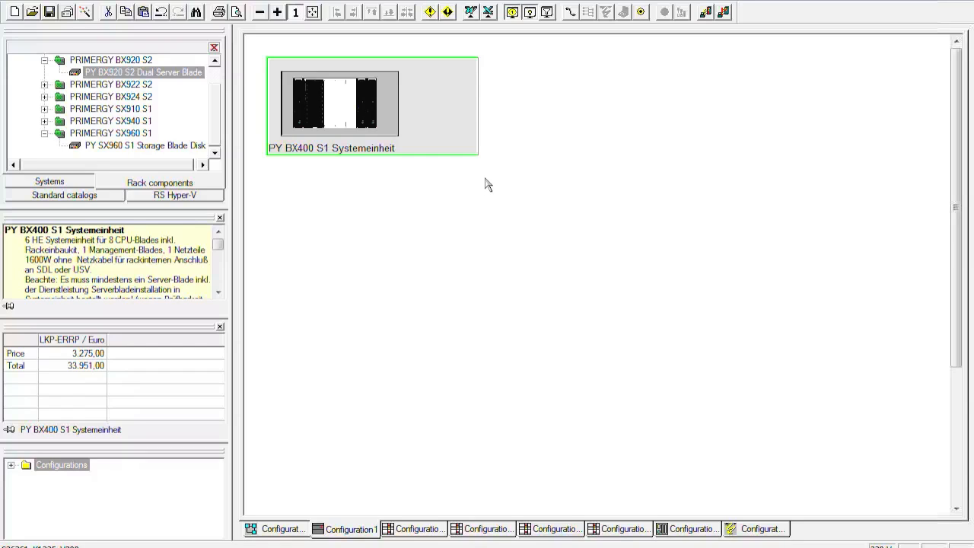
left_click(556, 275)
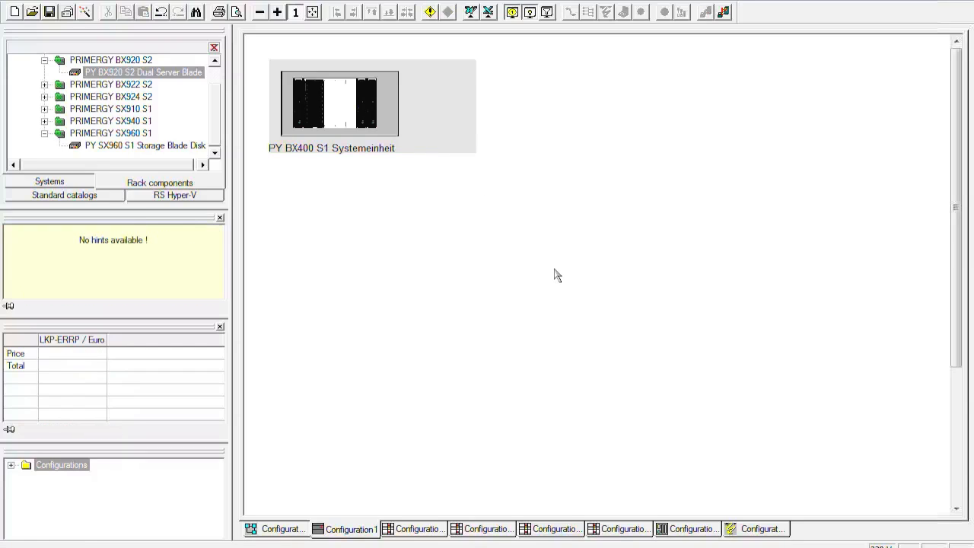